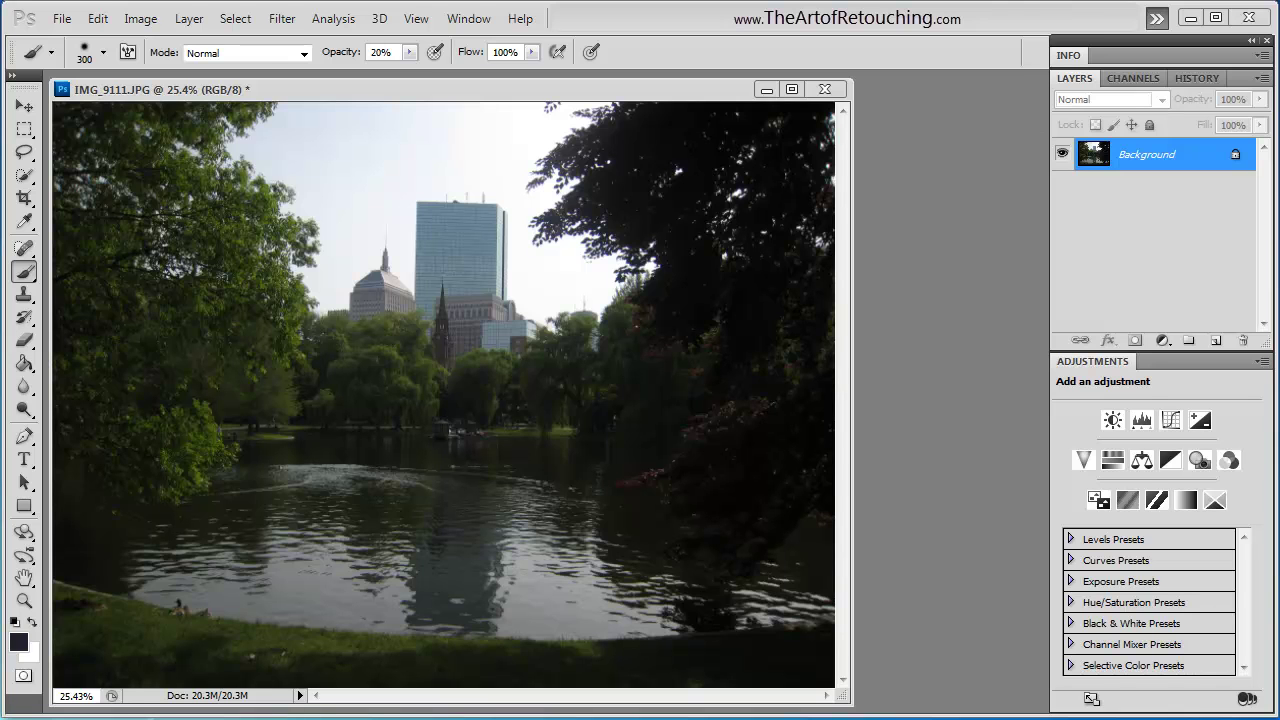
Step: Make a copy of the Background layer and rename the copy 'Shadows/Highlights'
{"action": "left_click", "coordinate": [1188, 255]}
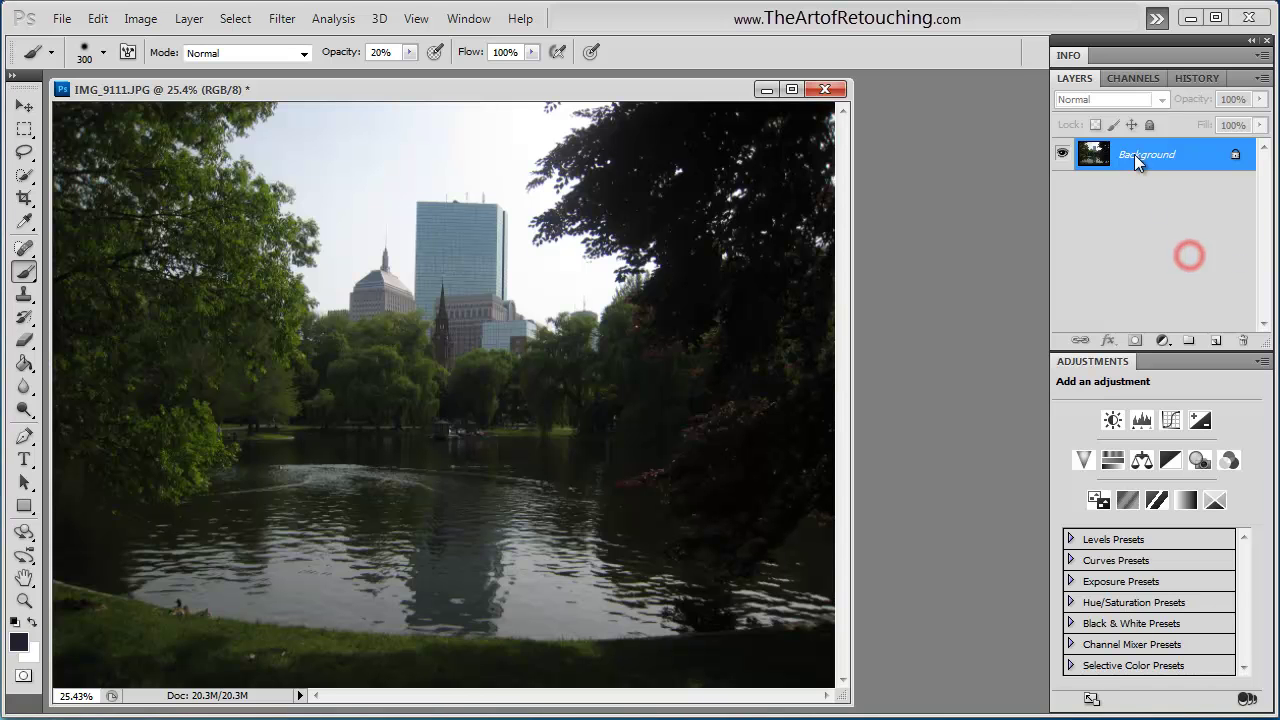
{"action": "left_click_drag", "start_coordinate": [1136, 157], "coordinate": [1216, 340]}
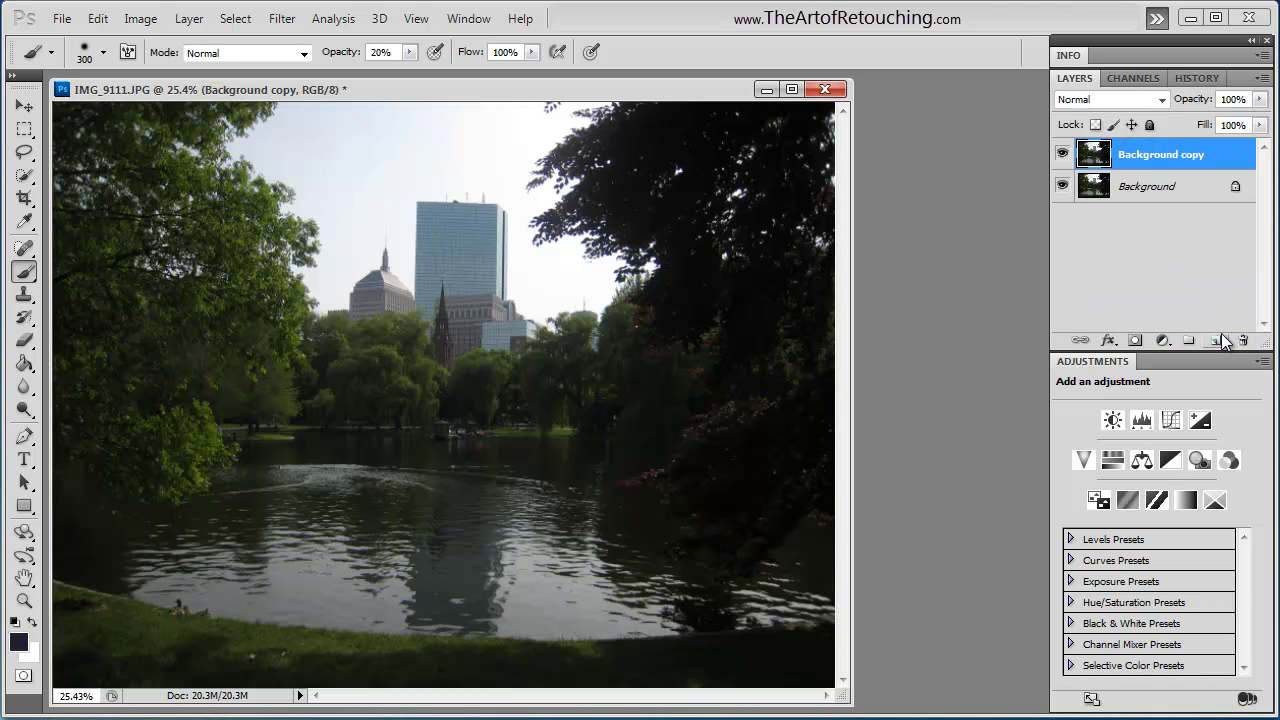
{"action": "double_click", "coordinate": [1165, 153]}
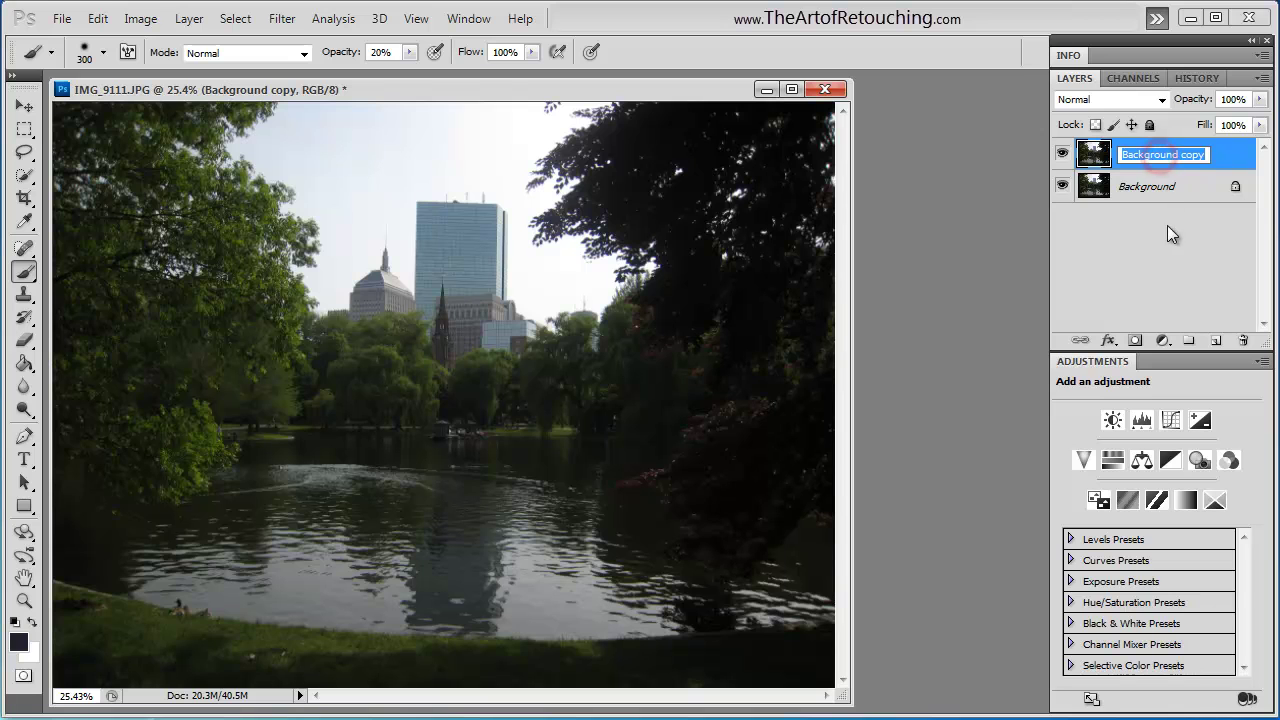
{"action": "type", "text": "Shda"}
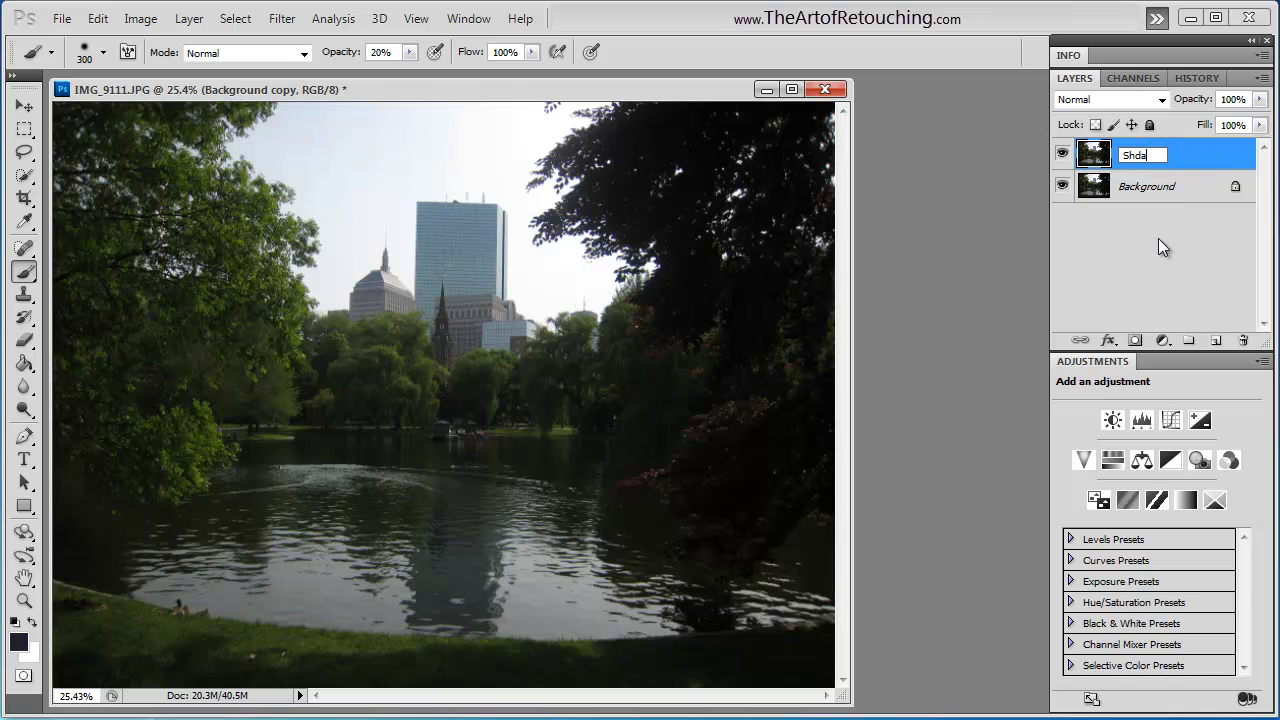
{"action": "key", "text": "BackSpace"}
{"action": "key", "text": "BackSpace"}
{"action": "type", "text": "adows/Highlights"}
{"action": "key", "text": "Return"}
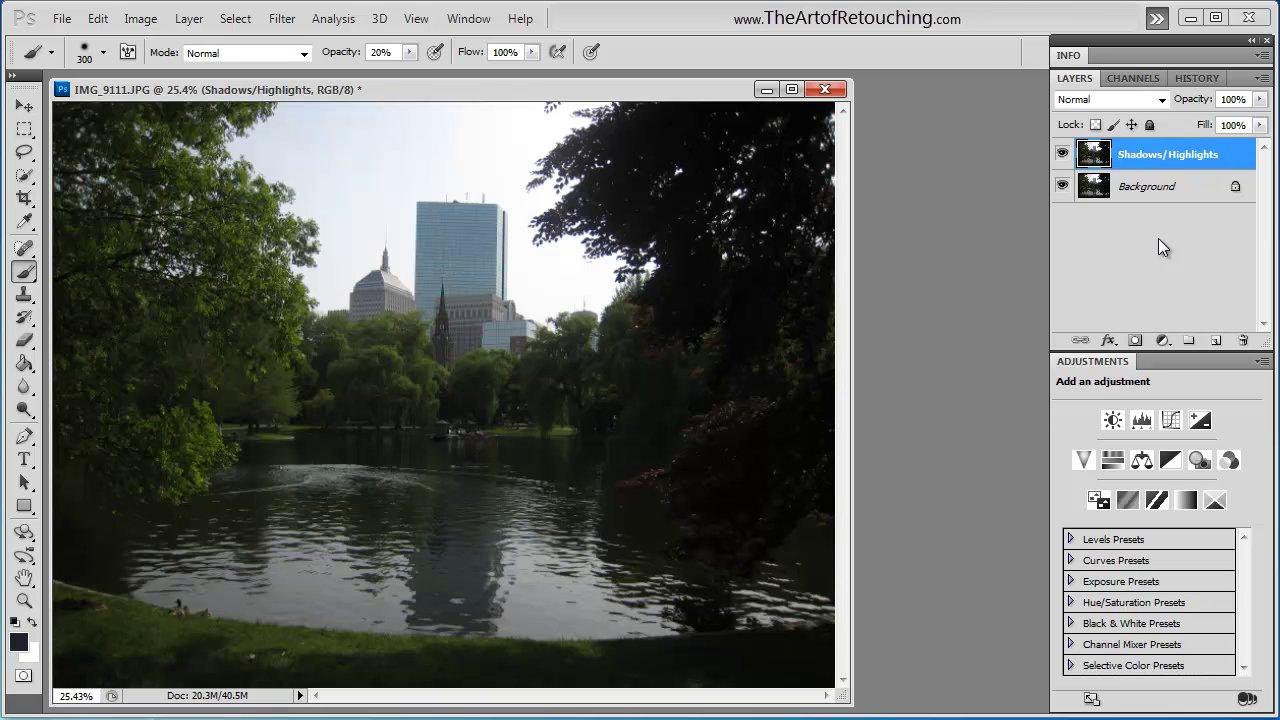
Step: Open the Shadows/Highlights adjustment and toggle its preview to compare before and after
{"action": "left_click", "coordinate": [141, 18]}
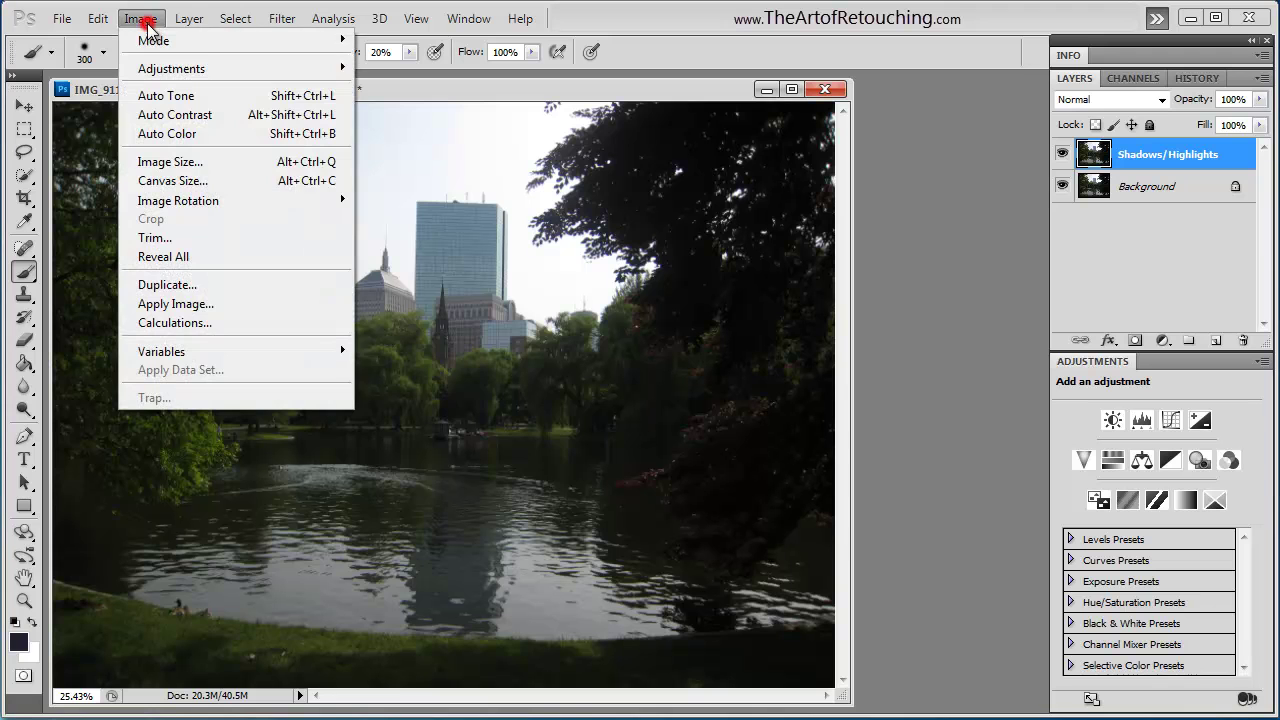
{"action": "mouse_move", "coordinate": [152, 72]}
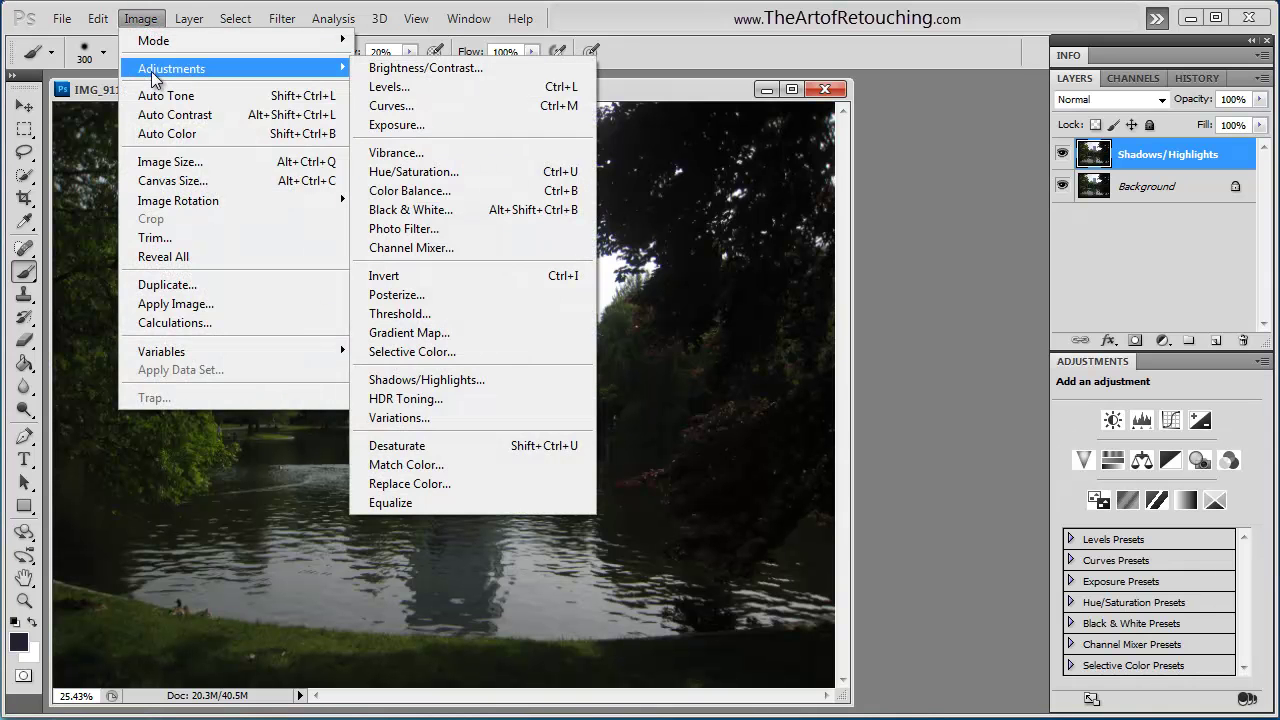
{"action": "left_click", "coordinate": [428, 381]}
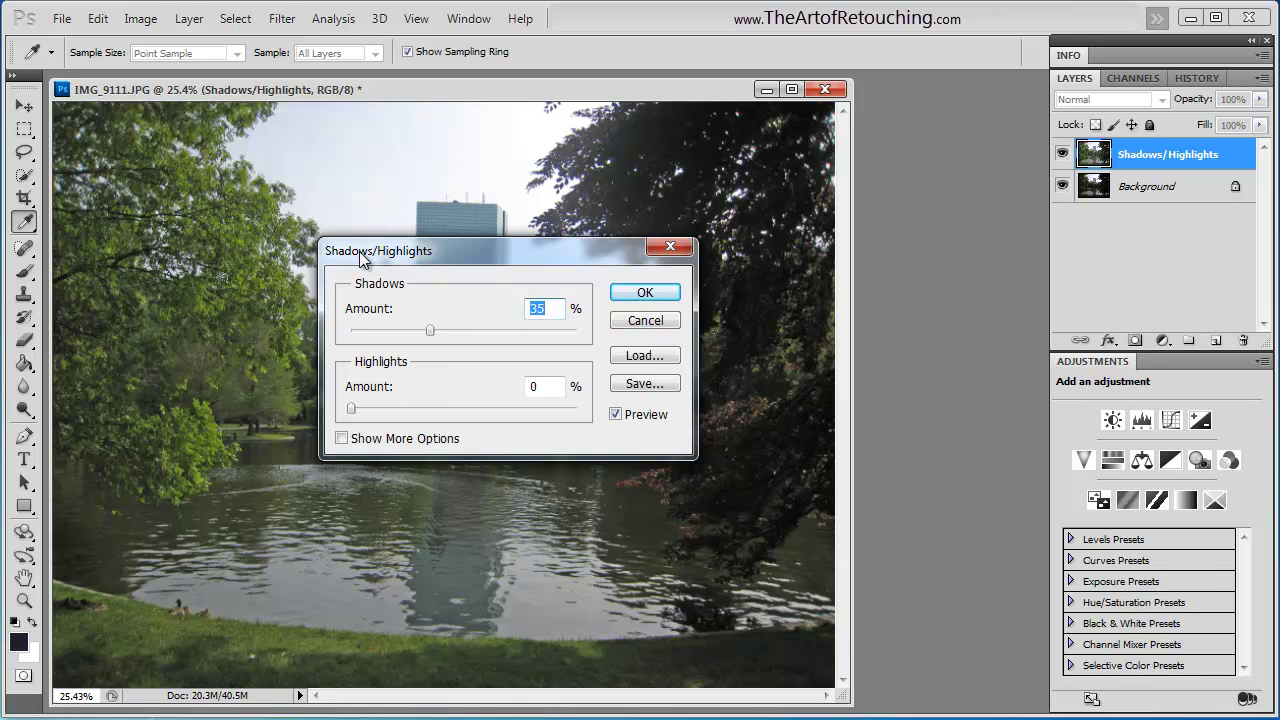
{"action": "left_click_drag", "start_coordinate": [362, 258], "coordinate": [895, 200]}
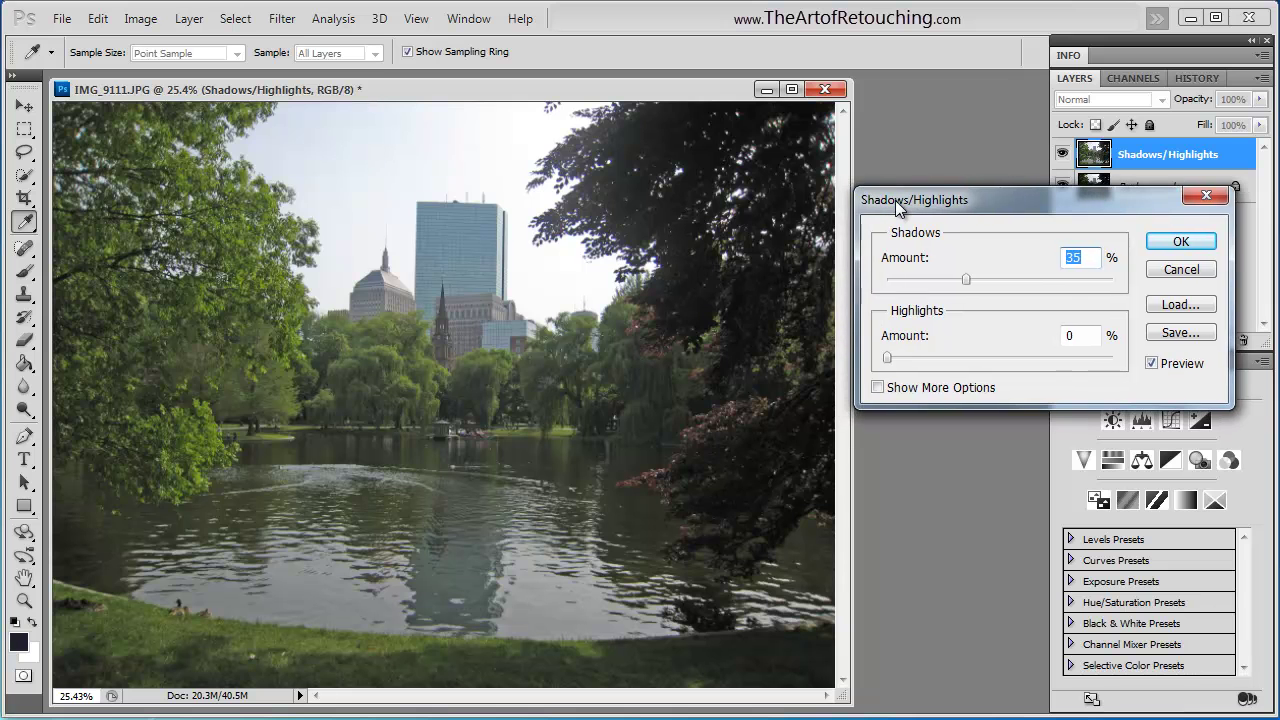
{"action": "left_click", "coordinate": [1155, 363]}
{"action": "left_click", "coordinate": [1155, 363]}
{"action": "left_click", "coordinate": [1155, 363]}
{"action": "left_click", "coordinate": [1155, 363]}
{"action": "left_click_drag", "start_coordinate": [988, 200], "coordinate": [492, 67]}
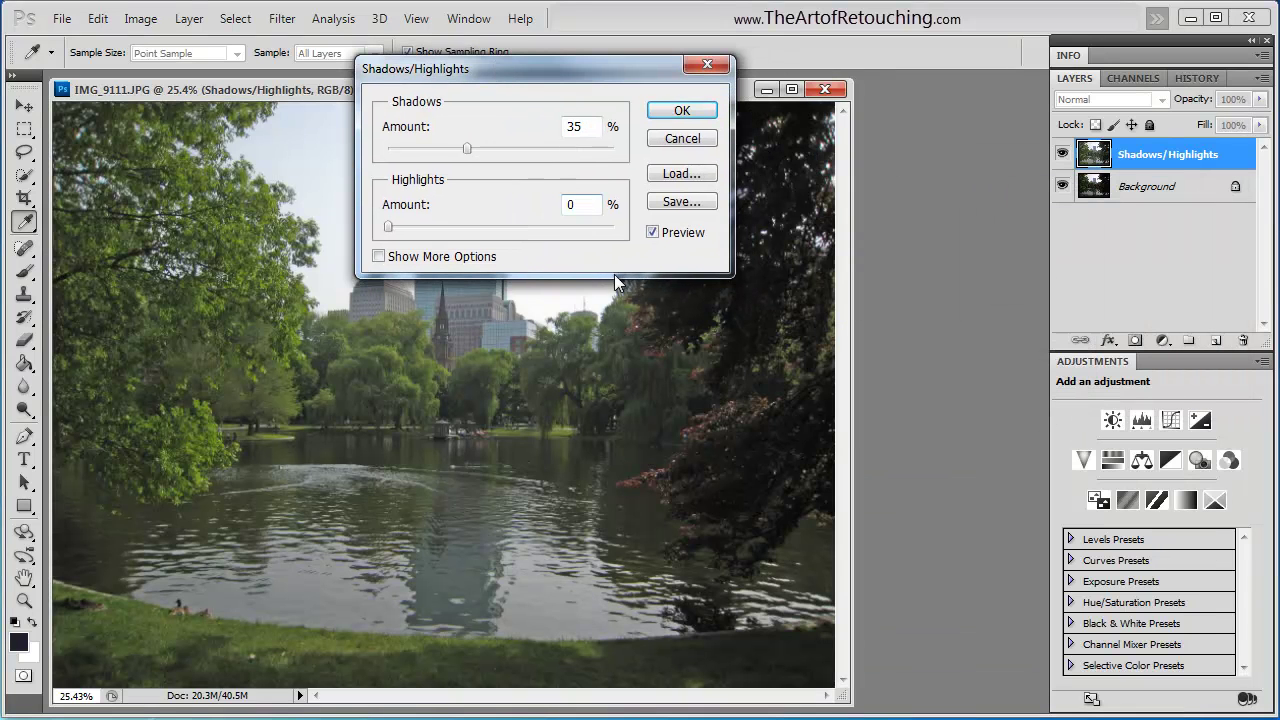
Step: Reveal more options, raise Color Correction to +54 and apply with Shadows Amount 35%
{"action": "left_click", "coordinate": [453, 262]}
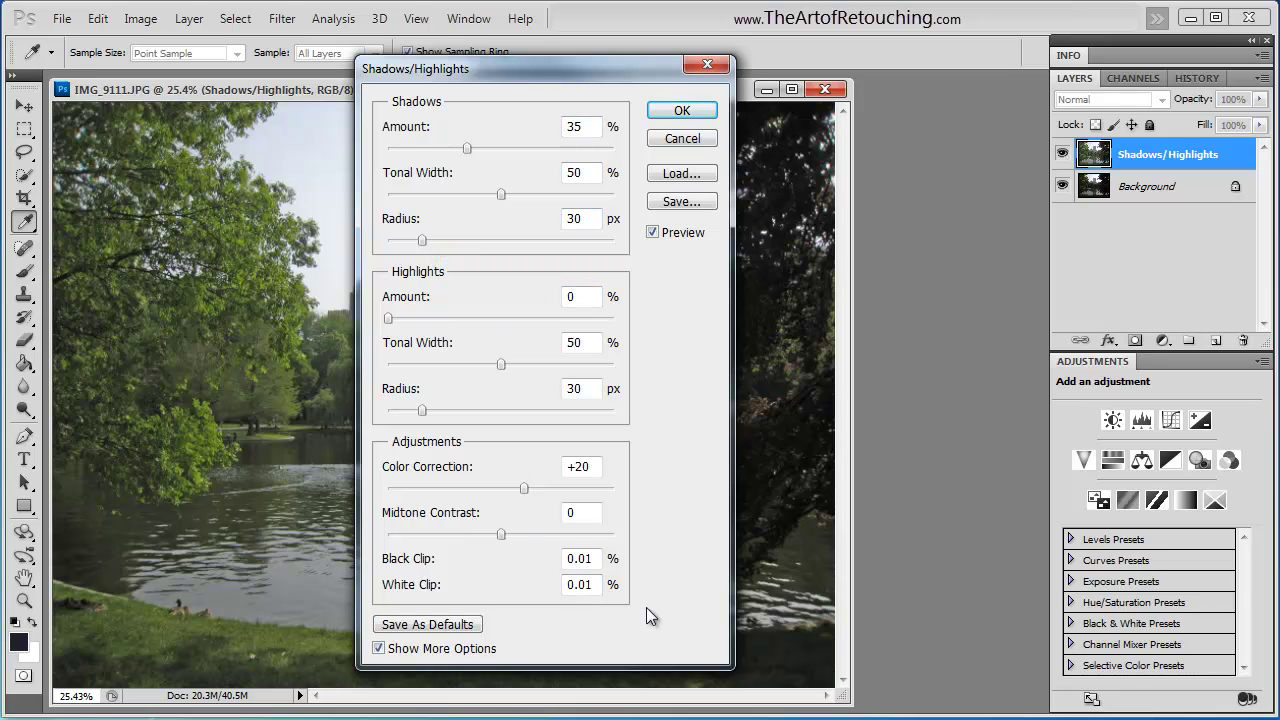
{"action": "left_click_drag", "start_coordinate": [516, 77], "coordinate": [912, 95]}
{"action": "left_click_drag", "start_coordinate": [917, 503], "coordinate": [955, 503]}
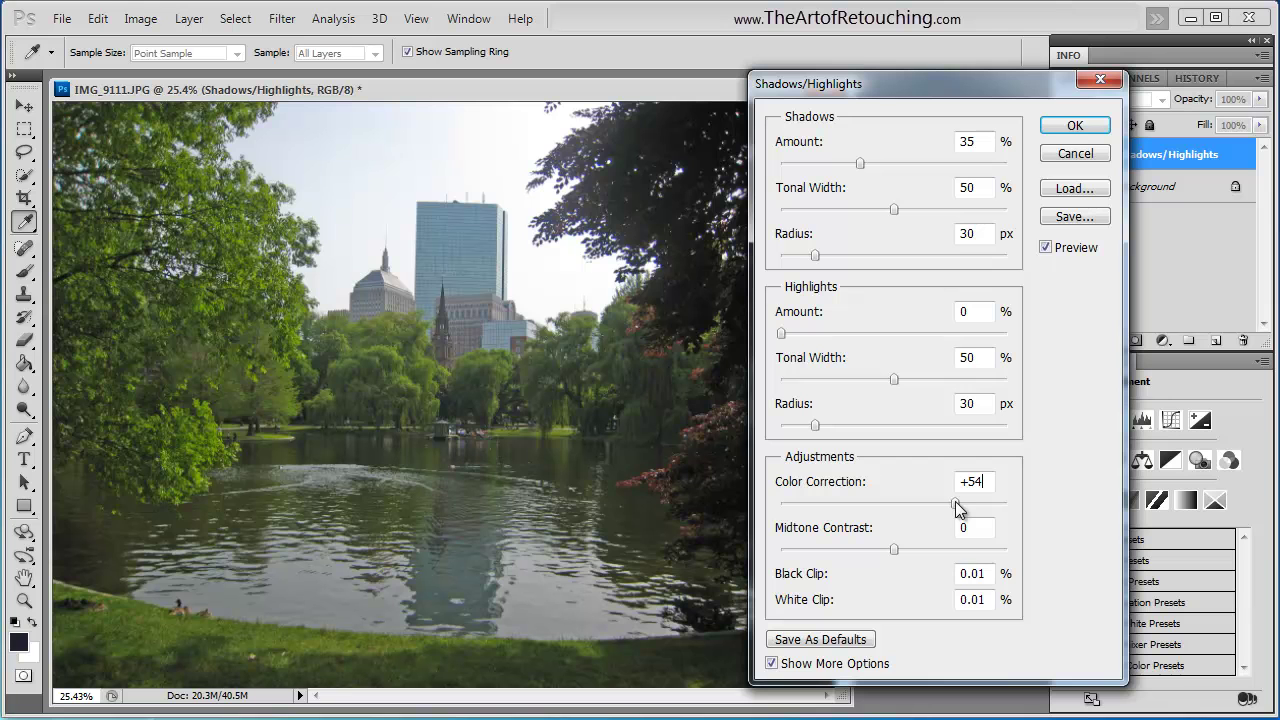
{"action": "left_click", "coordinate": [1069, 127]}
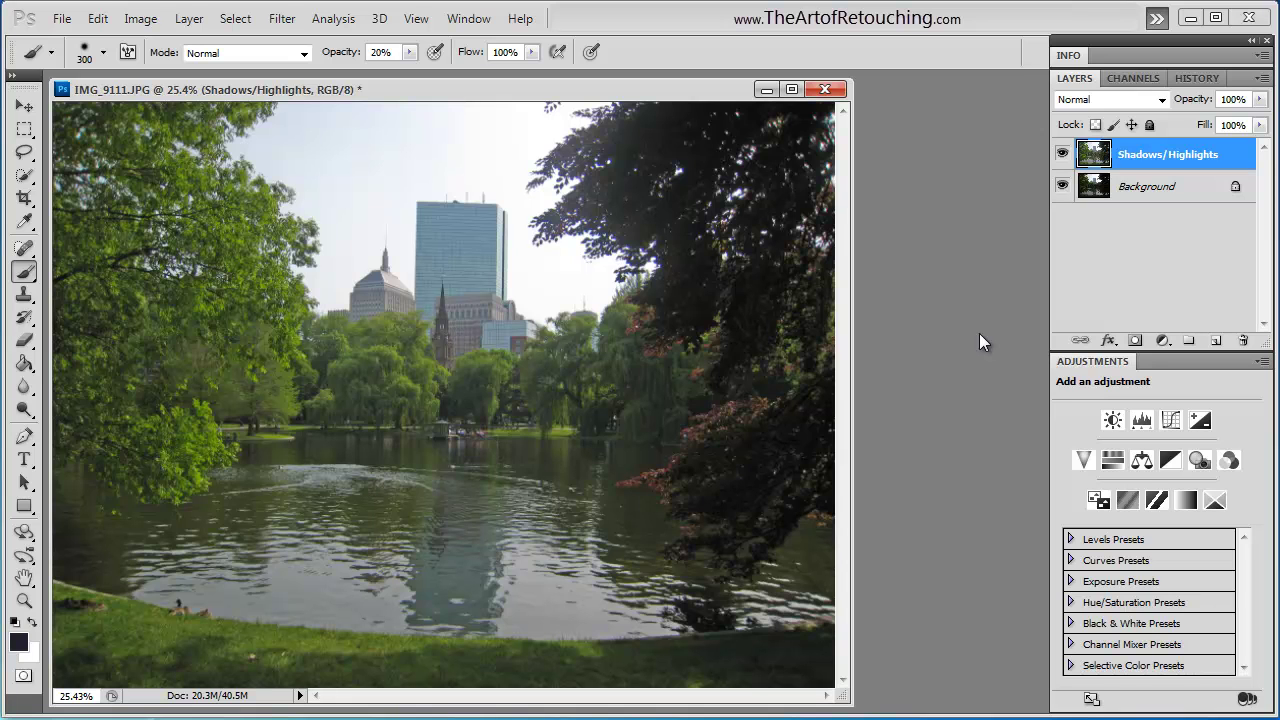
Step: Hide the Shadows/Highlights layer and add an Exposure adjustment layer above Background
{"action": "left_click", "coordinate": [1064, 153]}
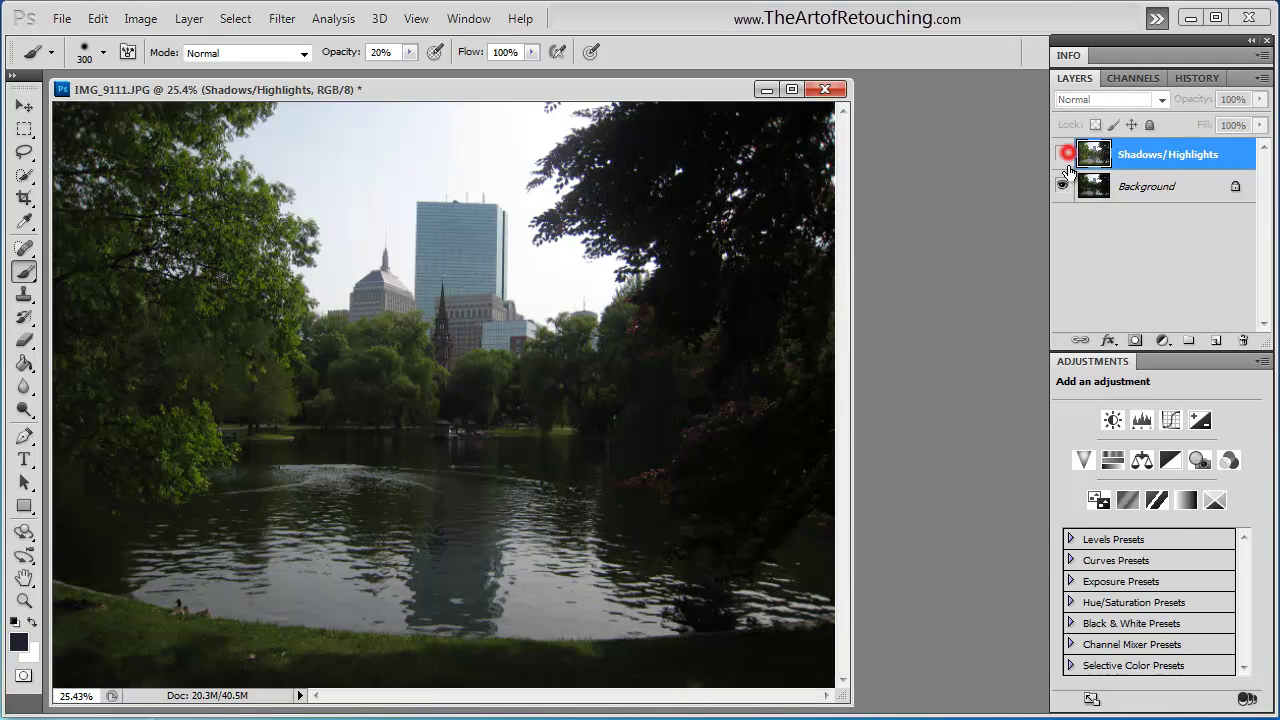
{"action": "left_click", "coordinate": [1168, 190]}
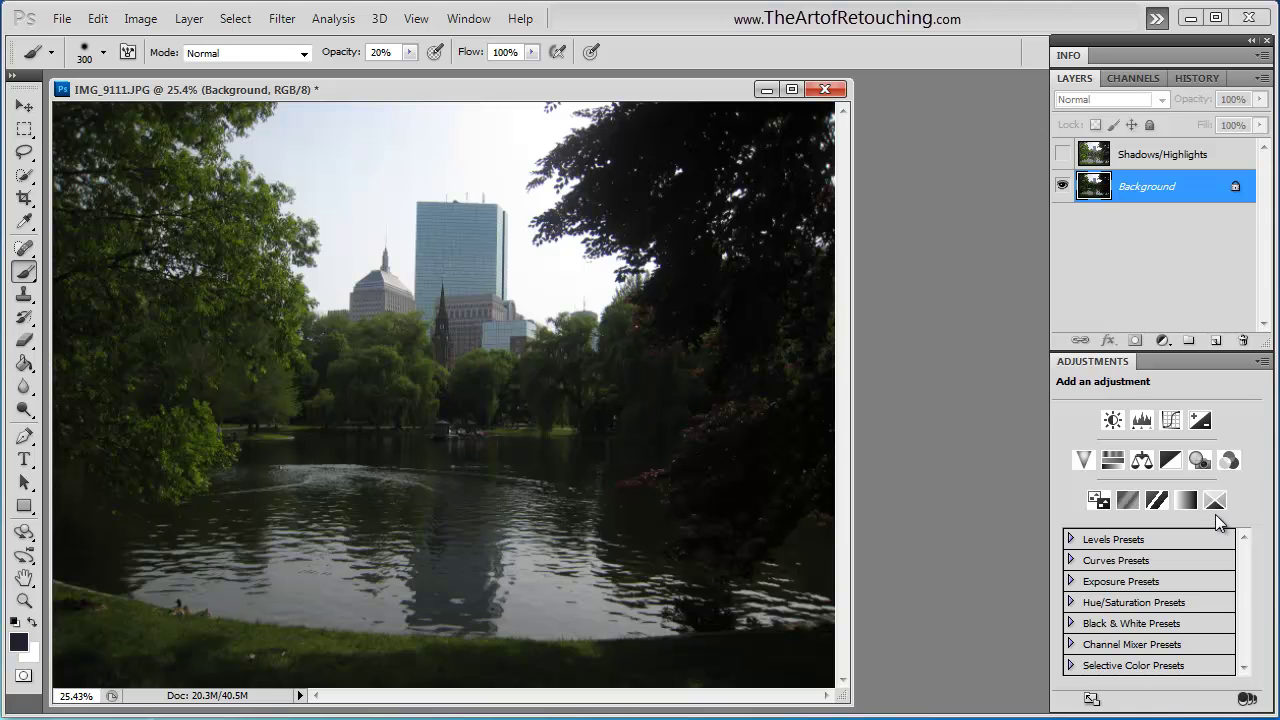
{"action": "left_click", "coordinate": [1201, 422]}
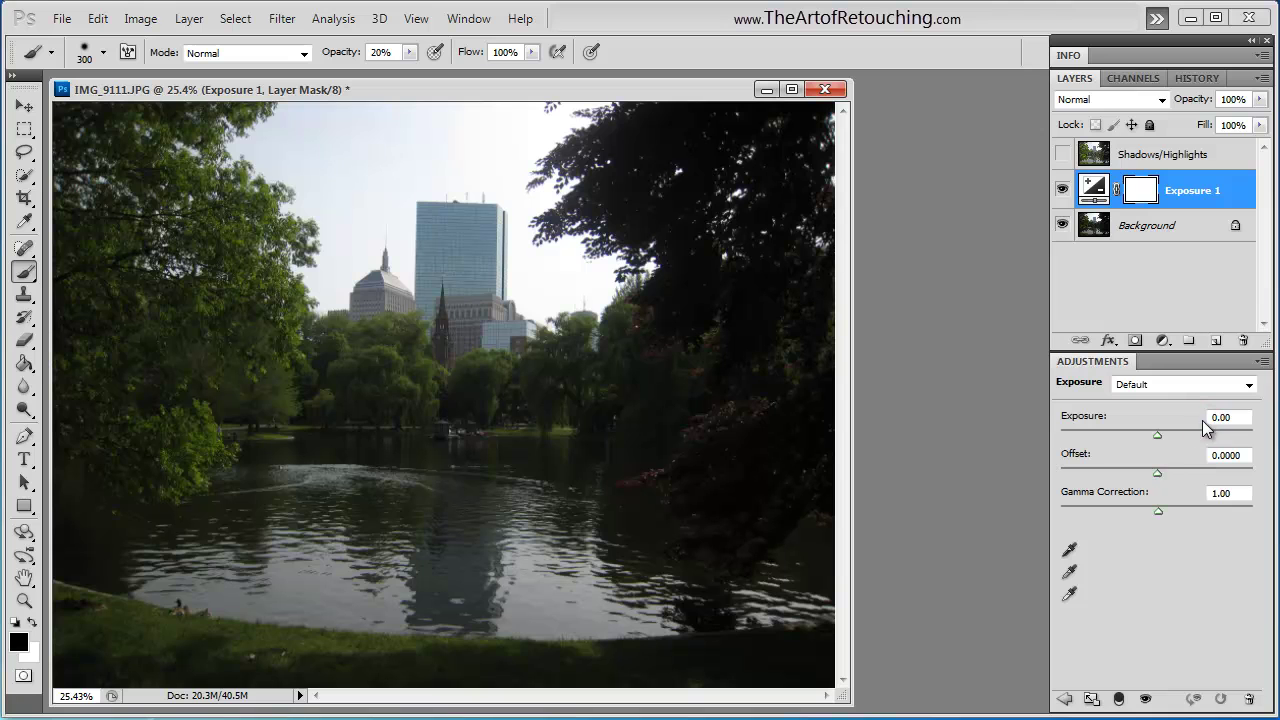
Step: Sample a white point on the tall building and a gray point, reaching +2.16 exposure
{"action": "left_click", "coordinate": [1069, 594]}
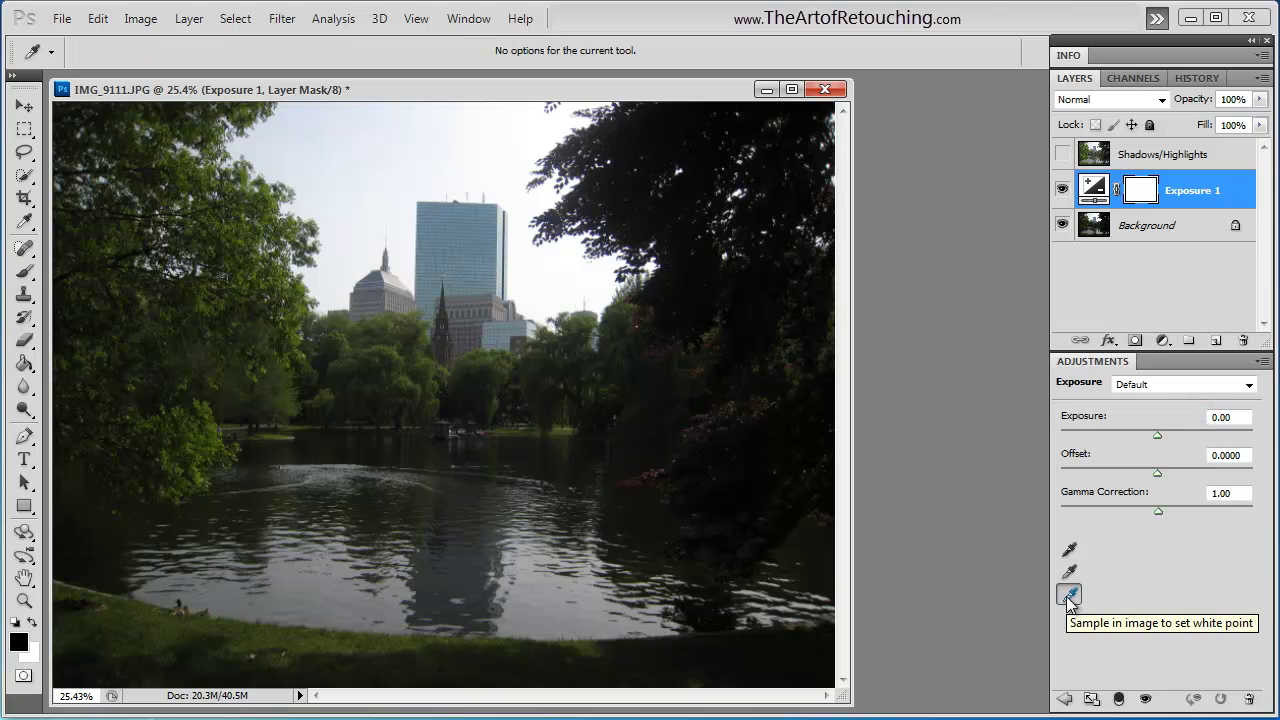
{"action": "left_click", "coordinate": [507, 229]}
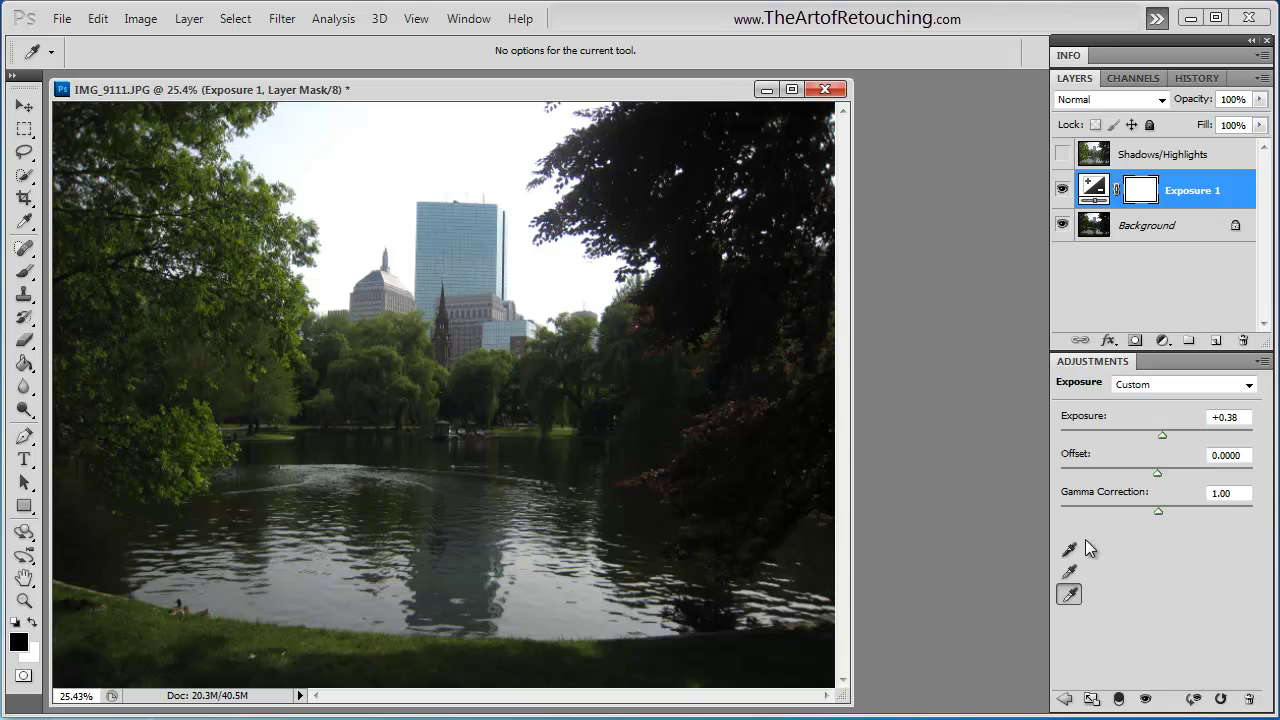
{"action": "left_click", "coordinate": [1070, 574]}
{"action": "left_click", "coordinate": [99, 485]}
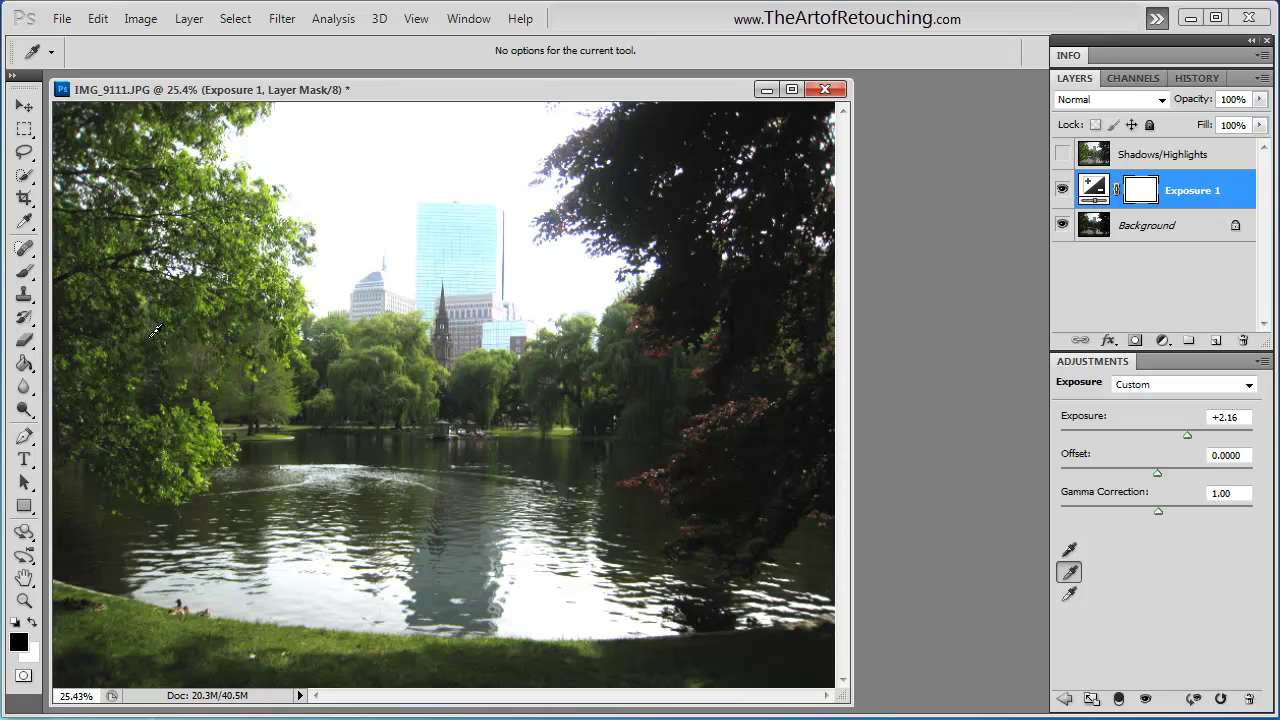
Step: With a 10% opacity brush, paint black over the sky on the Exposure 1 mask and white near the upper-left tree
{"action": "left_click", "coordinate": [26, 276]}
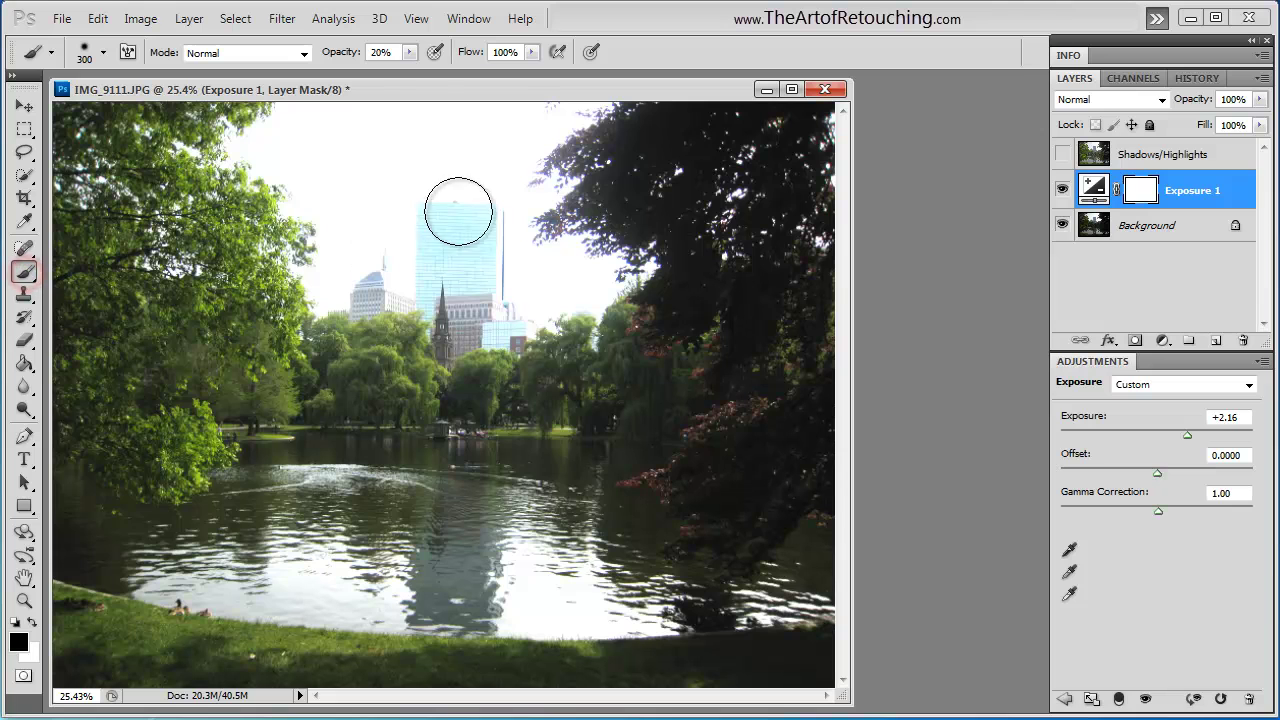
{"action": "left_click", "coordinate": [388, 52]}
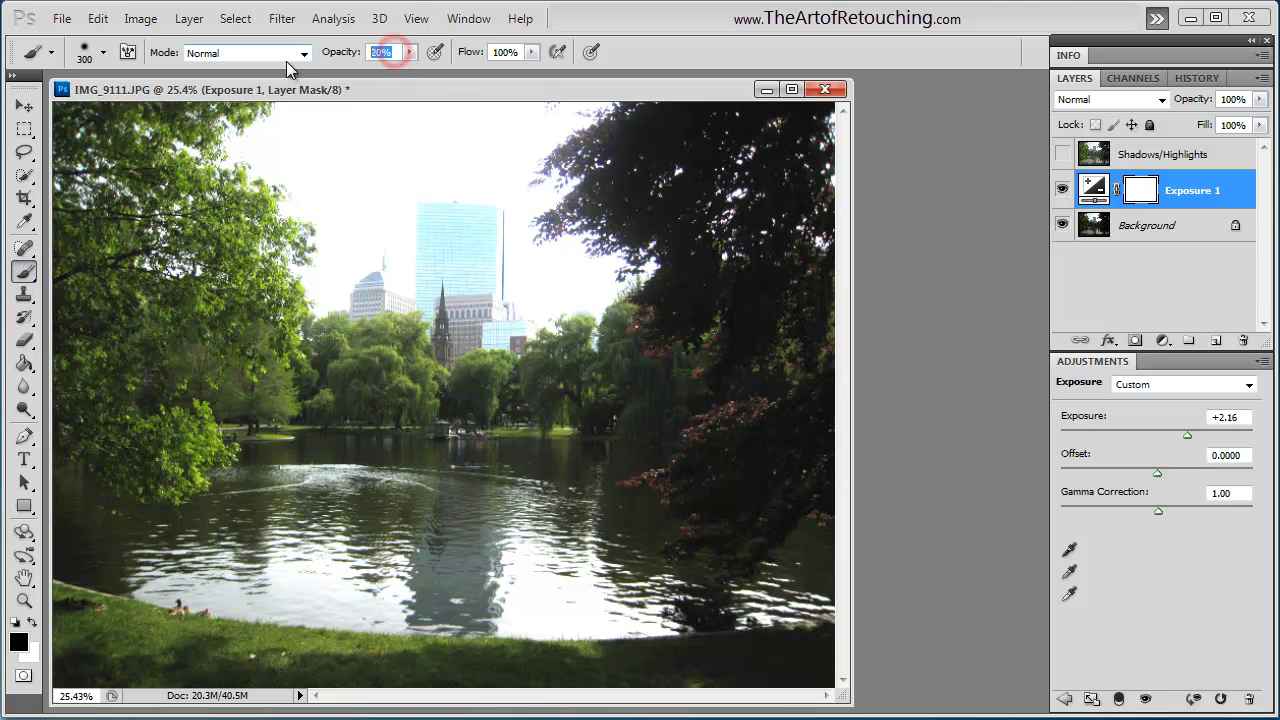
{"action": "type", "text": "10"}
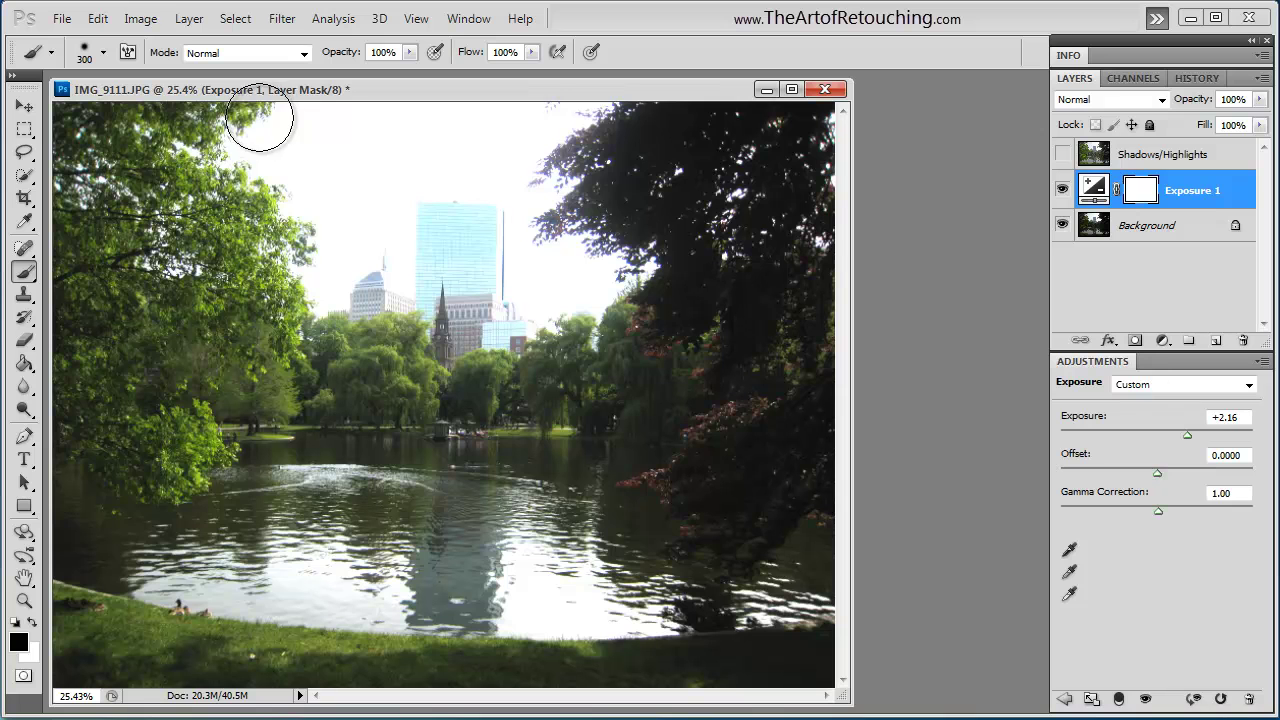
{"action": "mouse_move", "coordinate": [287, 131]}
{"action": "left_mouse_down"}
{"action": "mouse_move", "coordinate": [546, 126]}
{"action": "mouse_move", "coordinate": [578, 139]}
{"action": "mouse_move", "coordinate": [390, 137]}
{"action": "mouse_move", "coordinate": [251, 171]}
{"action": "mouse_move", "coordinate": [539, 188]}
{"action": "mouse_move", "coordinate": [531, 205]}
{"action": "mouse_move", "coordinate": [302, 222]}
{"action": "mouse_move", "coordinate": [542, 244]}
{"action": "mouse_move", "coordinate": [571, 259]}
{"action": "mouse_move", "coordinate": [316, 277]}
{"action": "mouse_move", "coordinate": [447, 294]}
{"action": "mouse_move", "coordinate": [453, 321]}
{"action": "mouse_move", "coordinate": [489, 329]}
{"action": "mouse_move", "coordinate": [627, 283]}
{"action": "mouse_move", "coordinate": [628, 270]}
{"action": "mouse_move", "coordinate": [575, 268]}
{"action": "mouse_move", "coordinate": [527, 239]}
{"action": "mouse_move", "coordinate": [523, 143]}
{"action": "left_mouse_up"}
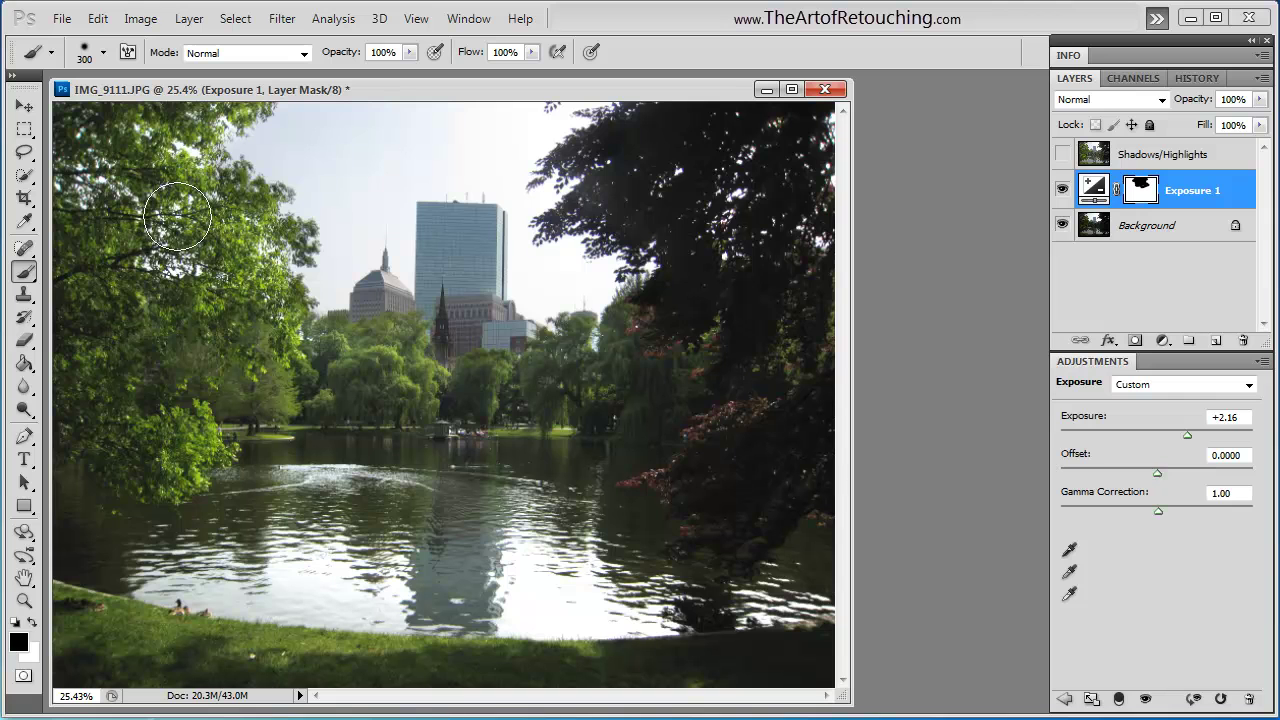
{"action": "key", "text": "x"}
{"action": "mouse_move", "coordinate": [223, 192]}
{"action": "left_mouse_down"}
{"action": "mouse_move", "coordinate": [247, 220]}
{"action": "mouse_move", "coordinate": [238, 255]}
{"action": "mouse_move", "coordinate": [266, 245]}
{"action": "left_mouse_up"}
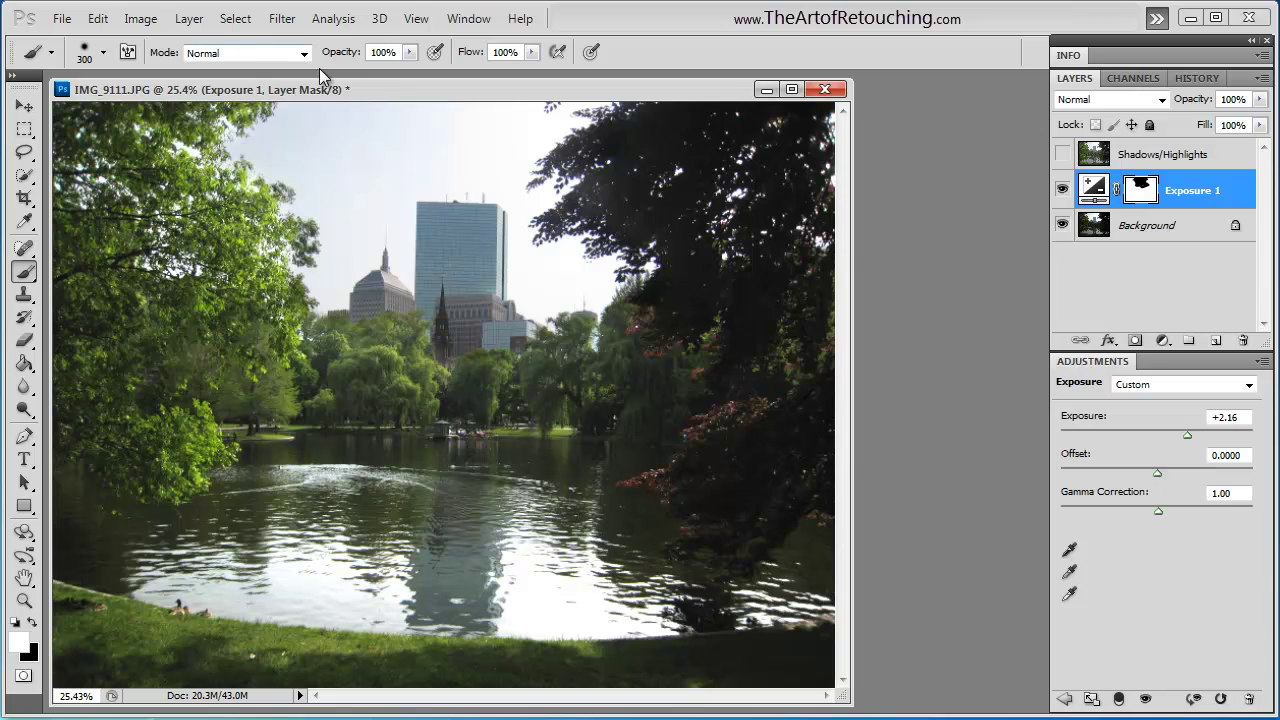
Step: Set brush opacity to 20% and paint softly over the glass and lower skyline buildings
{"action": "key", "text": "x"}
{"action": "left_click", "coordinate": [401, 56]}
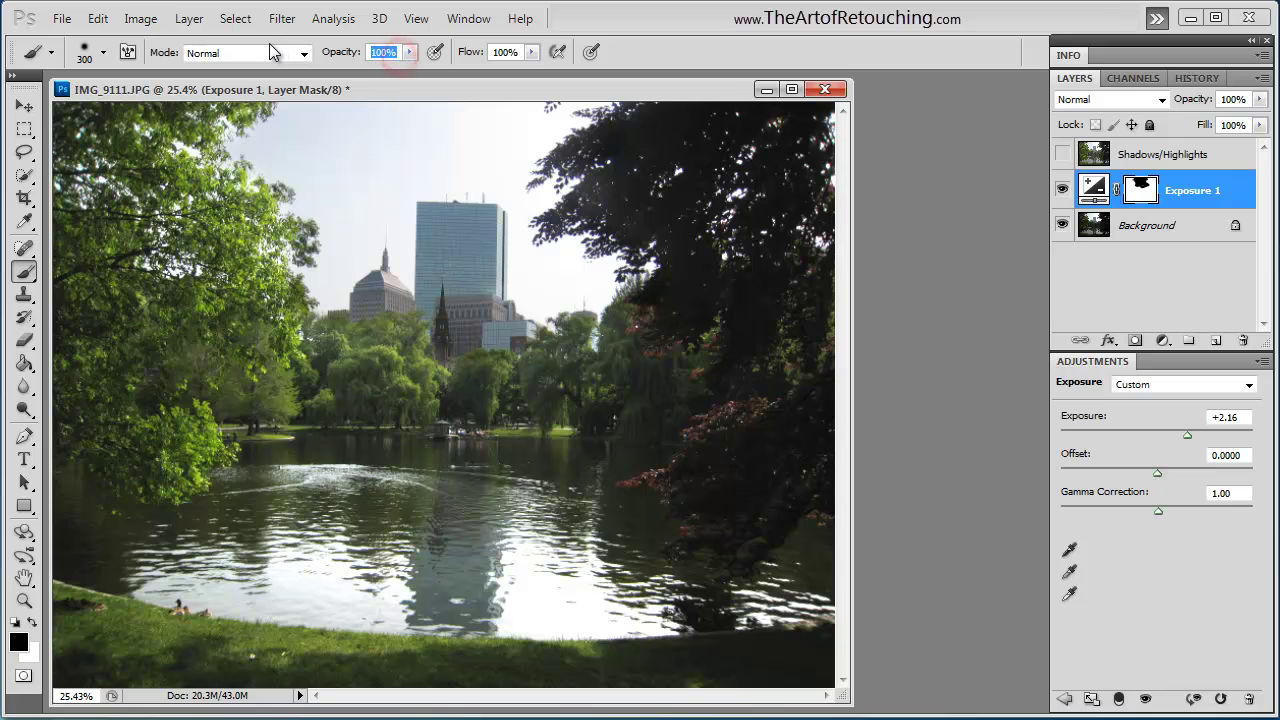
{"action": "type", "text": "20"}
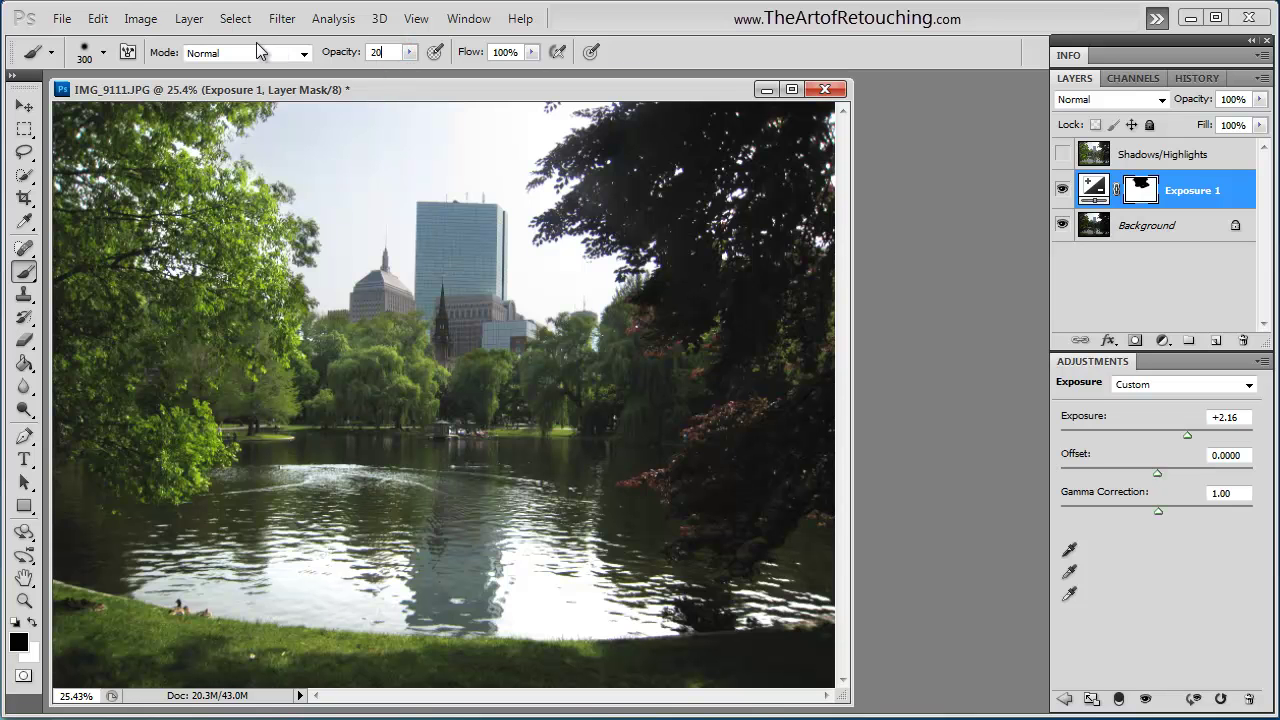
{"action": "type", "text": "x"}
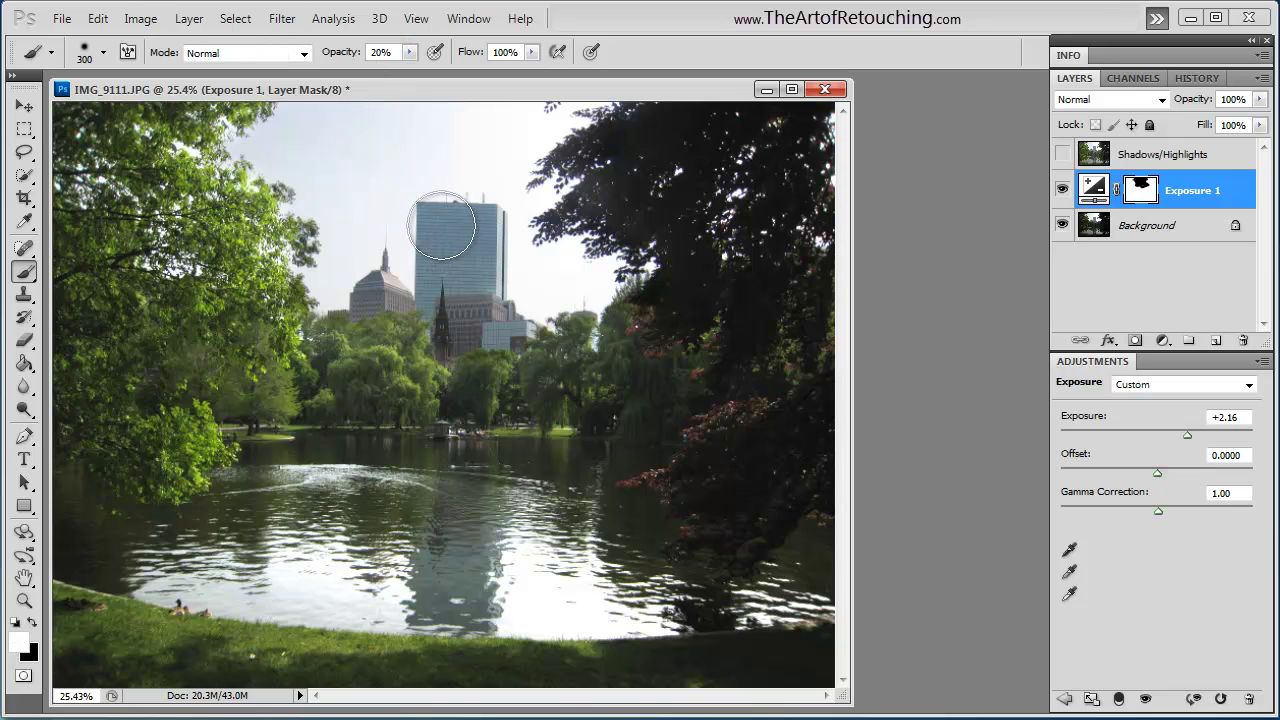
{"action": "mouse_move", "coordinate": [449, 233]}
{"action": "left_mouse_down"}
{"action": "mouse_move", "coordinate": [486, 300]}
{"action": "mouse_move", "coordinate": [481, 256]}
{"action": "mouse_move", "coordinate": [429, 214]}
{"action": "mouse_move", "coordinate": [400, 271]}
{"action": "mouse_move", "coordinate": [371, 290]}
{"action": "mouse_move", "coordinate": [380, 310]}
{"action": "left_mouse_up"}
{"action": "mouse_move", "coordinate": [437, 223]}
{"action": "left_mouse_down"}
{"action": "mouse_move", "coordinate": [456, 298]}
{"action": "mouse_move", "coordinate": [496, 269]}
{"action": "mouse_move", "coordinate": [484, 241]}
{"action": "mouse_move", "coordinate": [510, 334]}
{"action": "mouse_move", "coordinate": [385, 305]}
{"action": "left_mouse_up"}
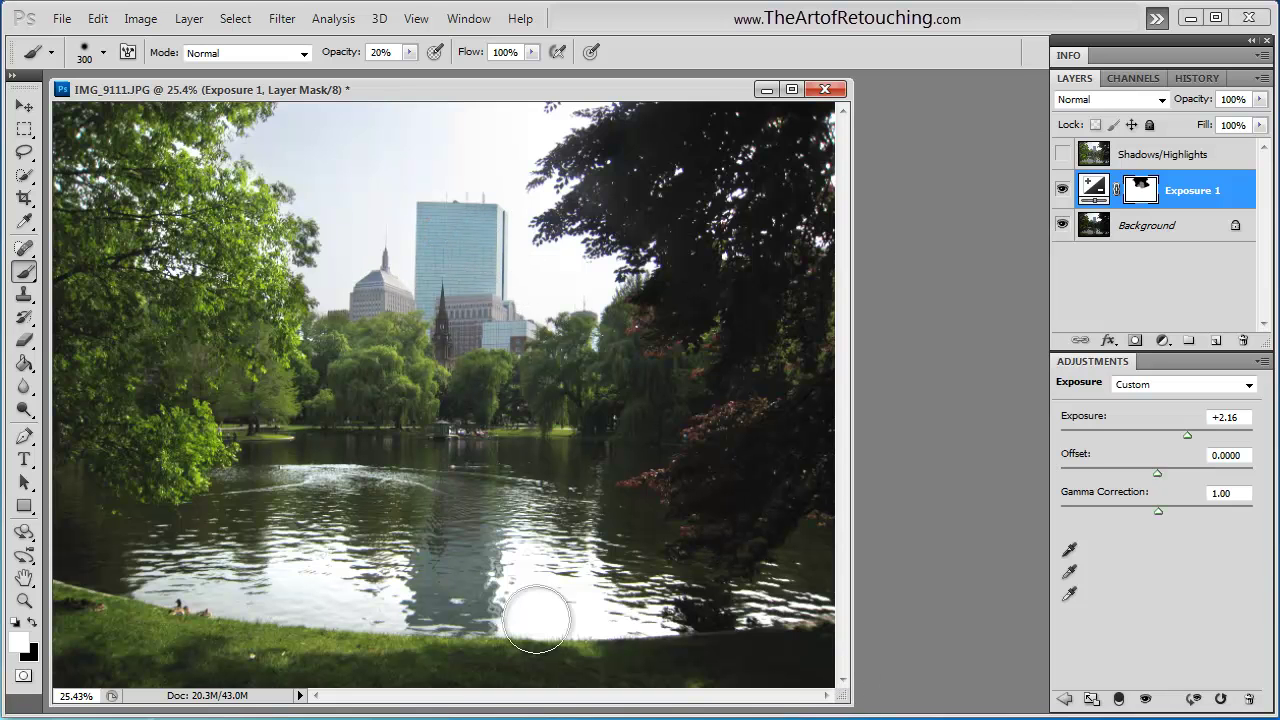
Step: Paint black over the water reflection, then use a smaller brush to refine the dome and tall tower
{"action": "key", "text": "x"}
{"action": "left_click_drag", "start_coordinate": [433, 622], "coordinate": [357, 606]}
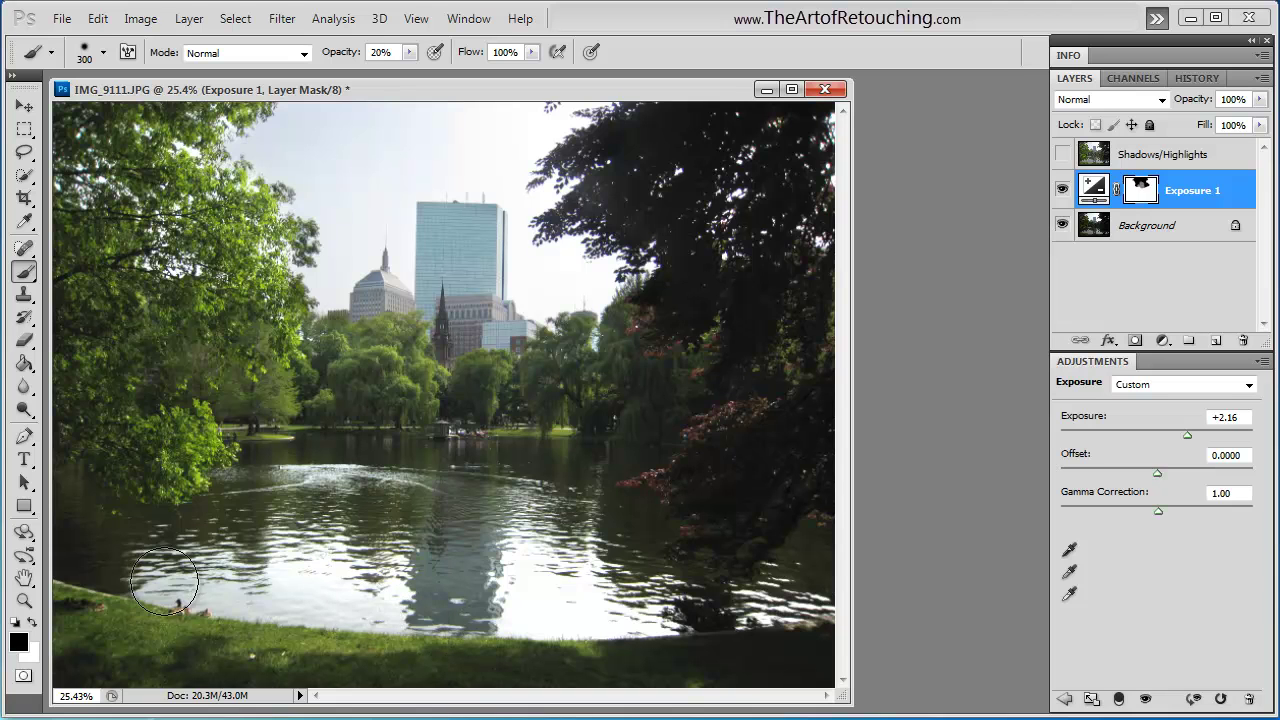
{"action": "mouse_move", "coordinate": [163, 583]}
{"action": "left_mouse_down"}
{"action": "mouse_move", "coordinate": [377, 603]}
{"action": "mouse_move", "coordinate": [399, 579]}
{"action": "mouse_move", "coordinate": [323, 551]}
{"action": "mouse_move", "coordinate": [357, 591]}
{"action": "left_mouse_up"}
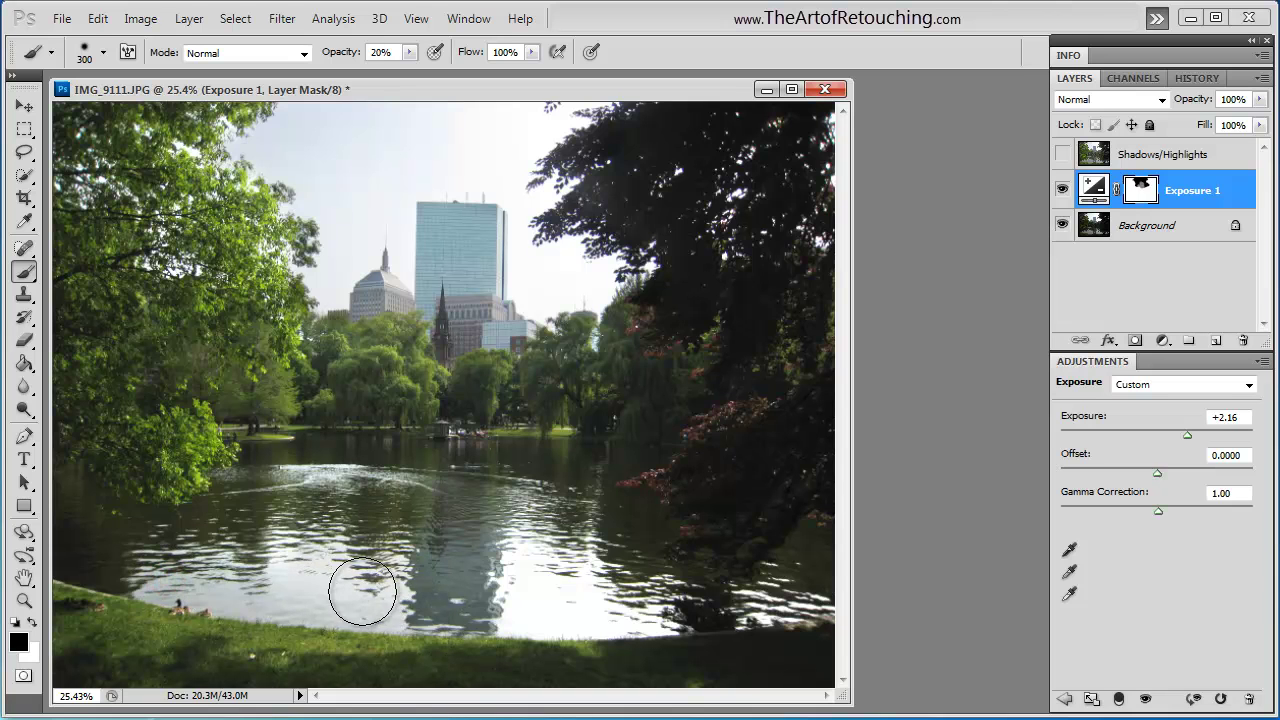
{"action": "left_click", "coordinate": [524, 562]}
{"action": "mouse_move", "coordinate": [524, 562]}
{"action": "left_mouse_down"}
{"action": "mouse_move", "coordinate": [586, 591]}
{"action": "mouse_move", "coordinate": [543, 594]}
{"action": "mouse_move", "coordinate": [523, 557]}
{"action": "mouse_move", "coordinate": [524, 576]}
{"action": "mouse_move", "coordinate": [566, 606]}
{"action": "mouse_move", "coordinate": [534, 606]}
{"action": "mouse_move", "coordinate": [680, 610]}
{"action": "left_mouse_up"}
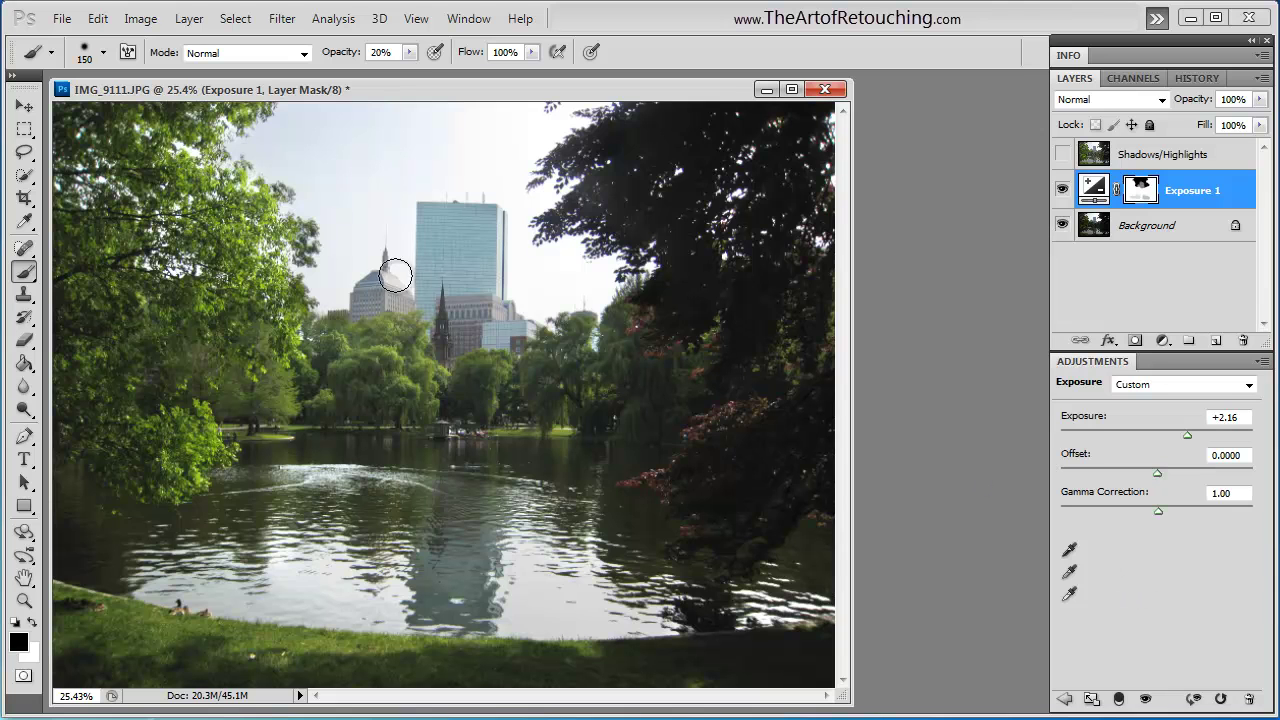
{"action": "key", "text": "bracketleft"}
{"action": "key", "text": "bracketleft"}
{"action": "key", "text": "bracketleft"}
{"action": "key", "text": "bracketleft"}
{"action": "key", "text": "bracketleft"}
{"action": "key", "text": "bracketleft"}
{"action": "key", "text": "bracketleft"}
{"action": "mouse_move", "coordinate": [397, 278]}
{"action": "left_mouse_down"}
{"action": "mouse_move", "coordinate": [376, 280]}
{"action": "mouse_move", "coordinate": [407, 293]}
{"action": "left_mouse_up"}
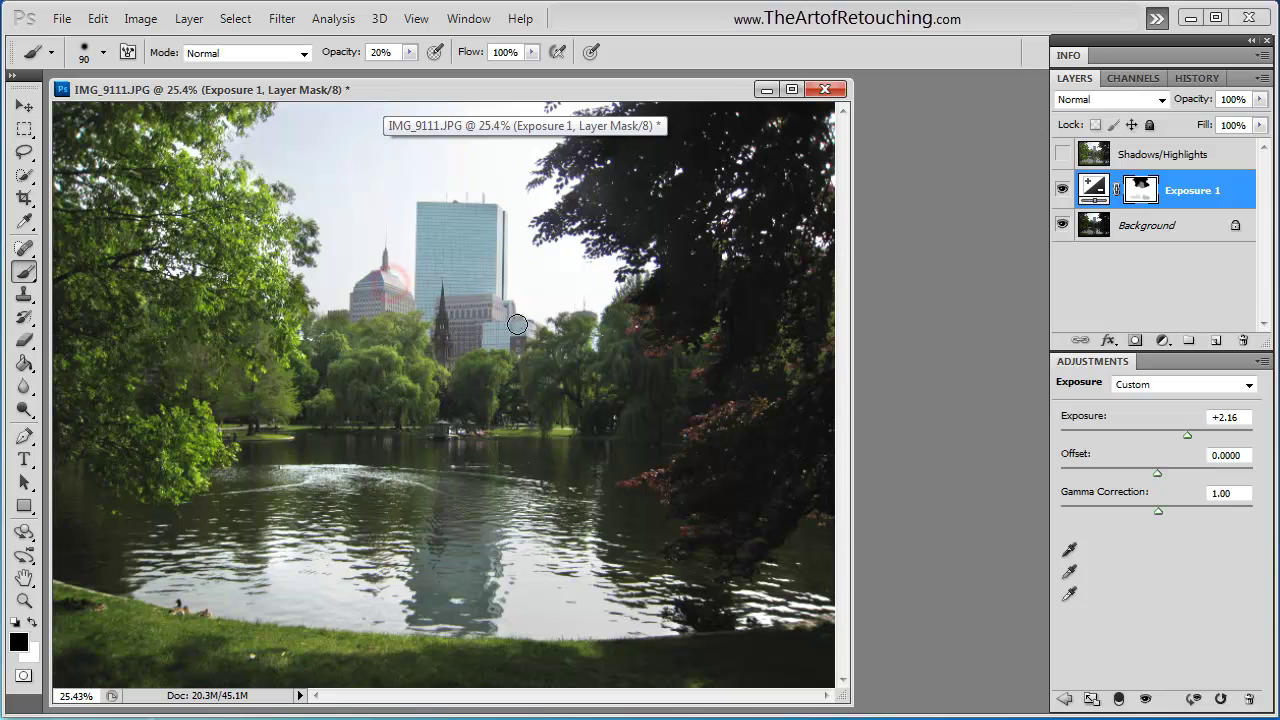
{"action": "left_click_drag", "start_coordinate": [497, 217], "coordinate": [502, 301]}
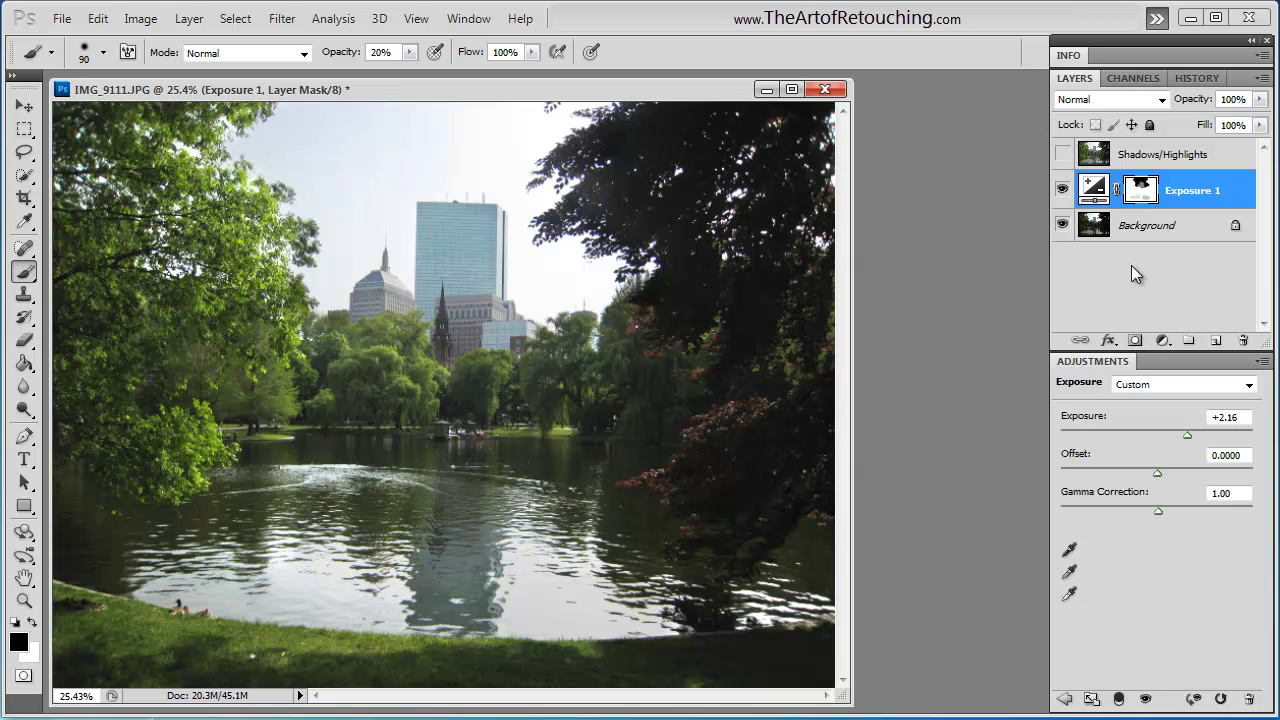
{"action": "left_click", "coordinate": [1066, 165]}
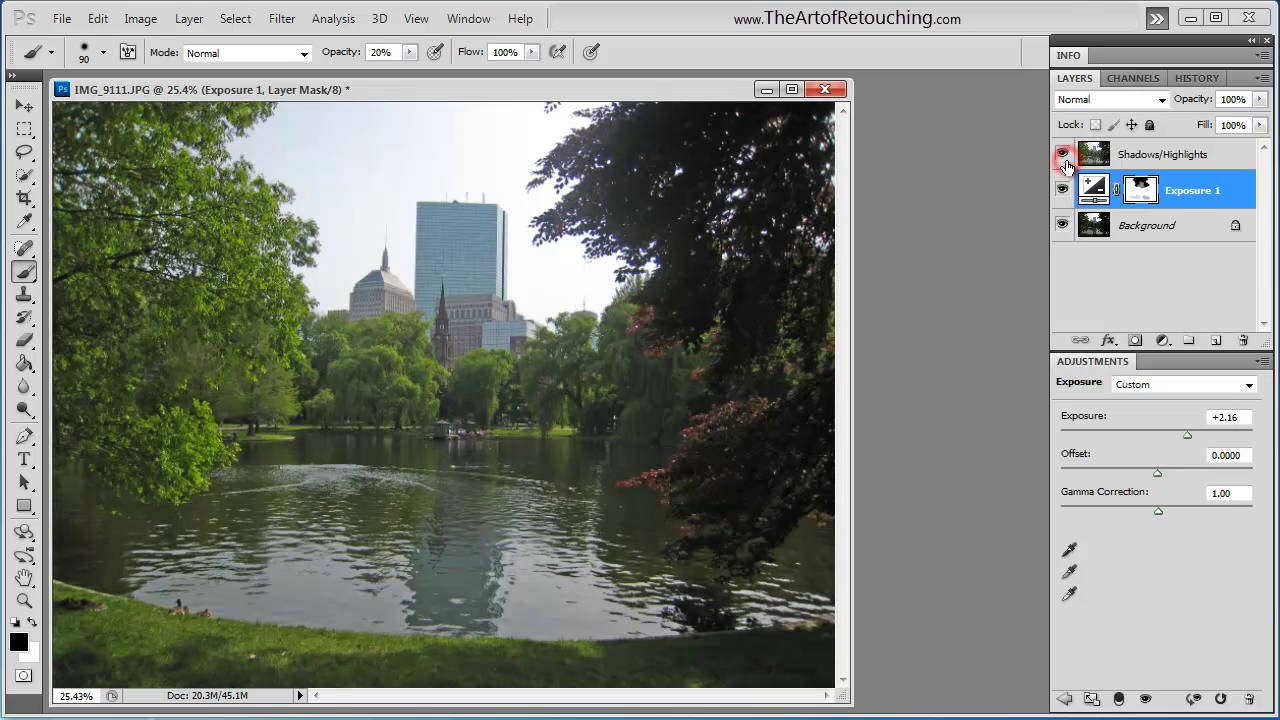
{"action": "left_click", "coordinate": [1066, 165]}
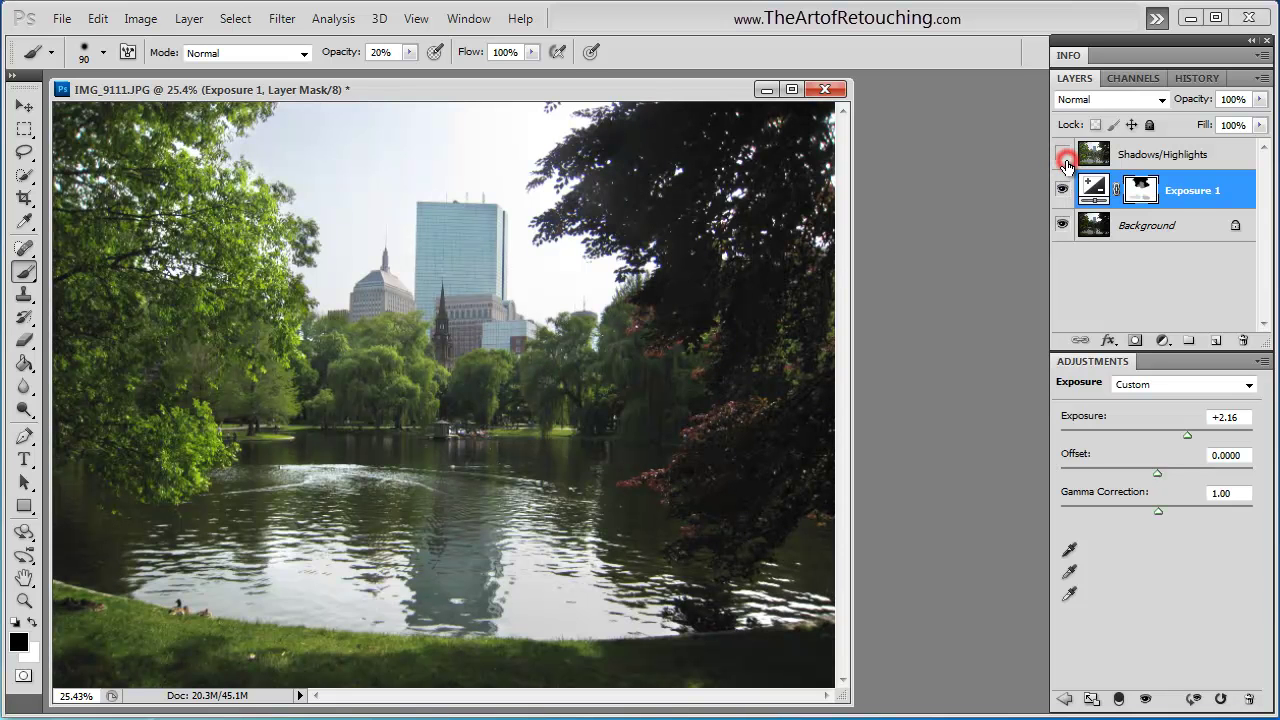
{"action": "left_click", "coordinate": [1066, 165]}
{"action": "left_click", "coordinate": [1066, 165]}
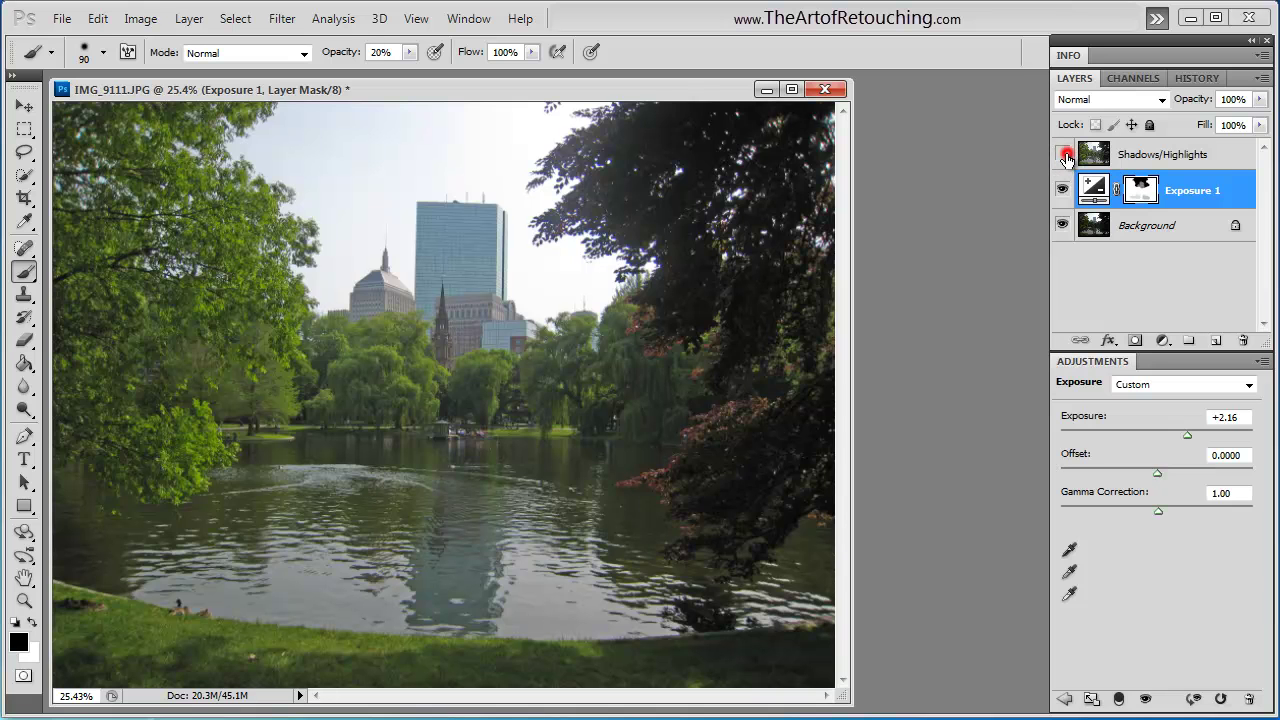
{"action": "left_click", "coordinate": [1064, 156]}
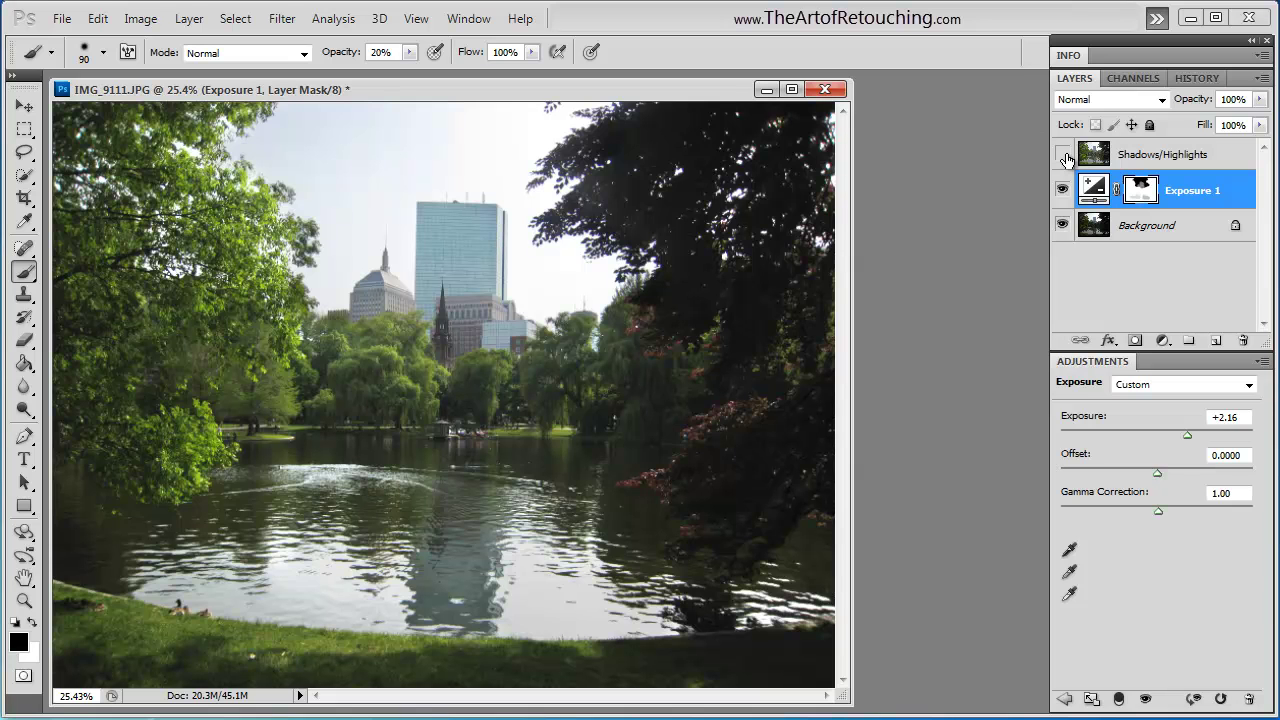
Step: Add a Hue/Saturation adjustment above Background with slightly boosted saturation
{"action": "left_click", "coordinate": [1155, 226]}
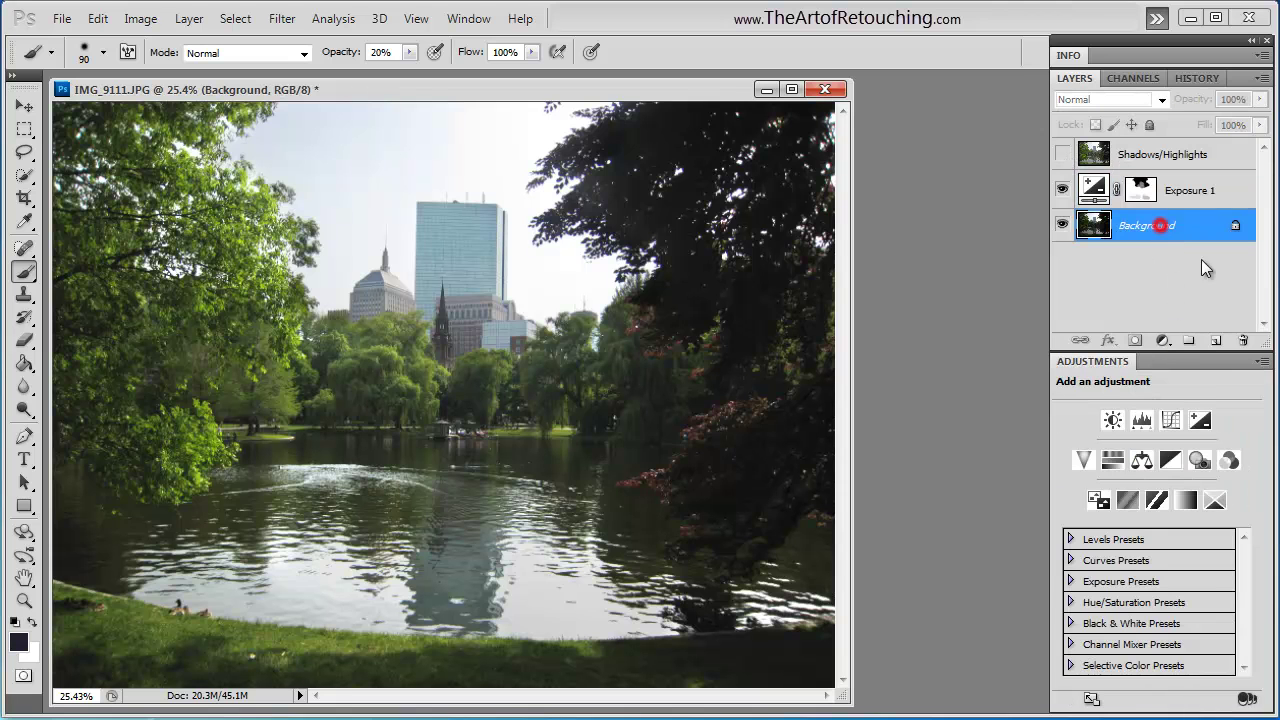
{"action": "left_click", "coordinate": [1117, 474]}
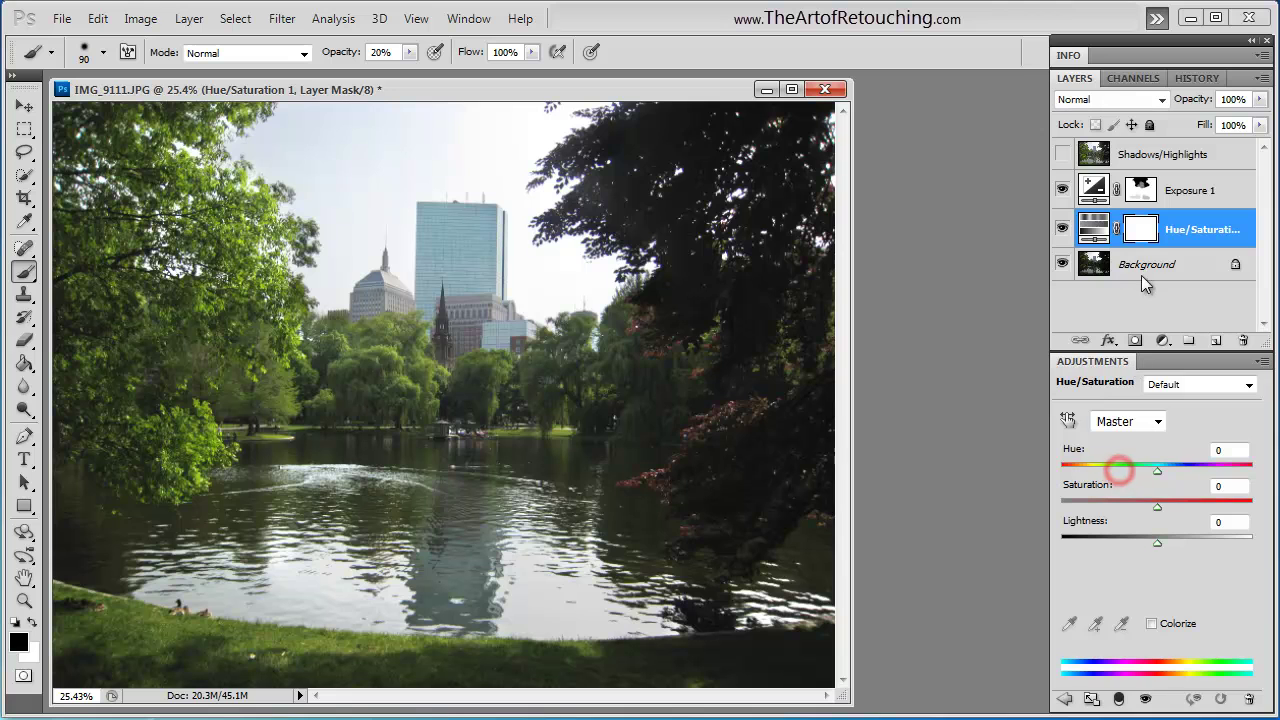
{"action": "left_click_drag", "start_coordinate": [1158, 502], "coordinate": [1163, 509]}
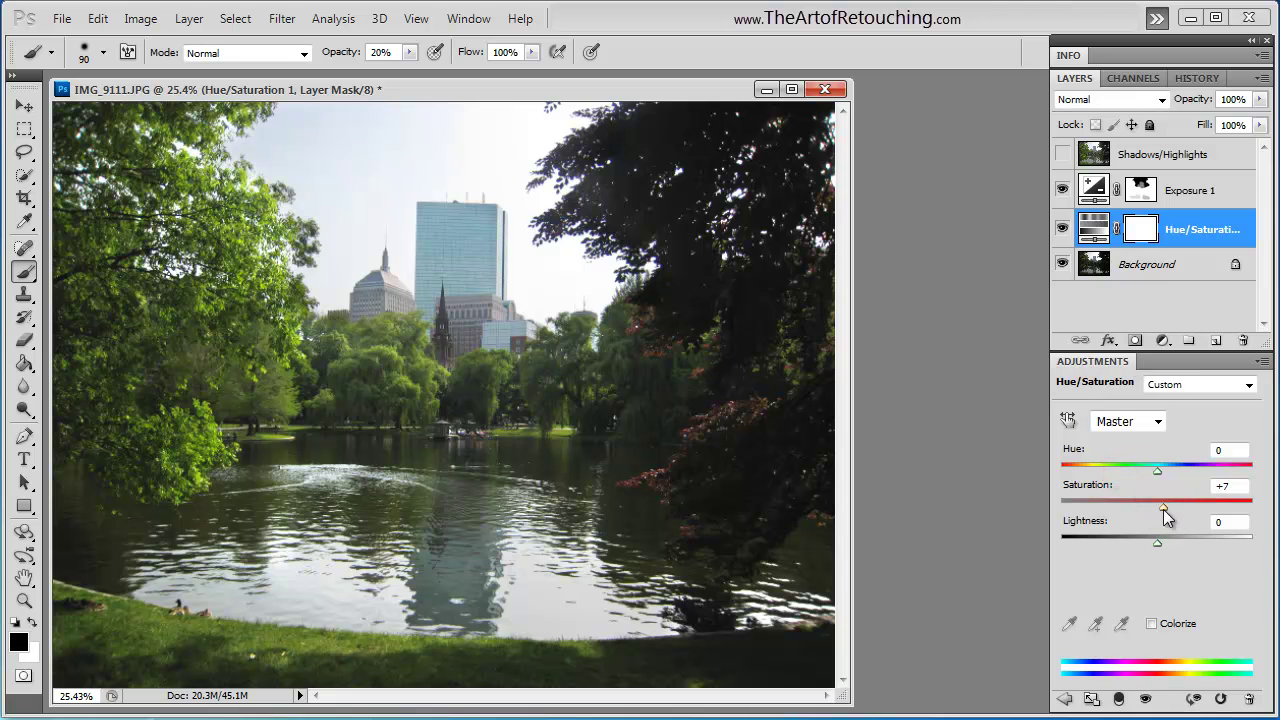
{"action": "left_click", "coordinate": [1153, 300]}
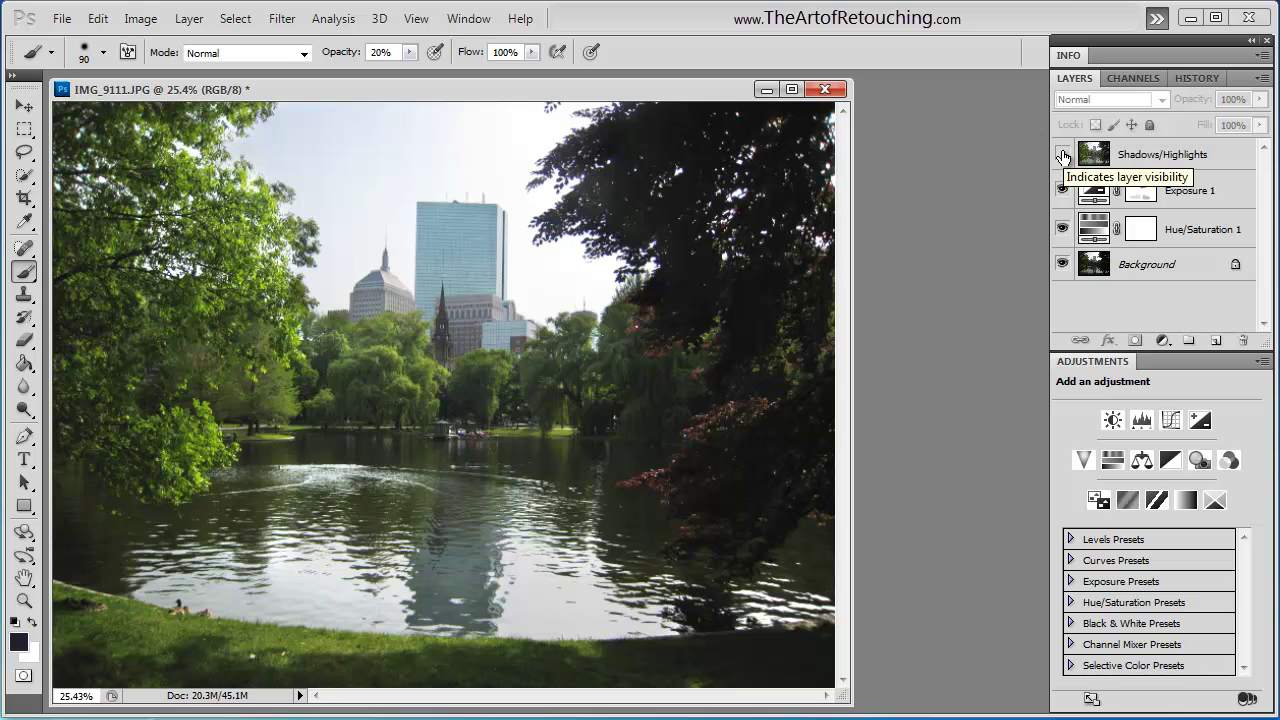
Step: Toggle the Shadows/Highlights layer's visibility to compare the photo with and without it
{"action": "left_click", "coordinate": [1062, 155]}
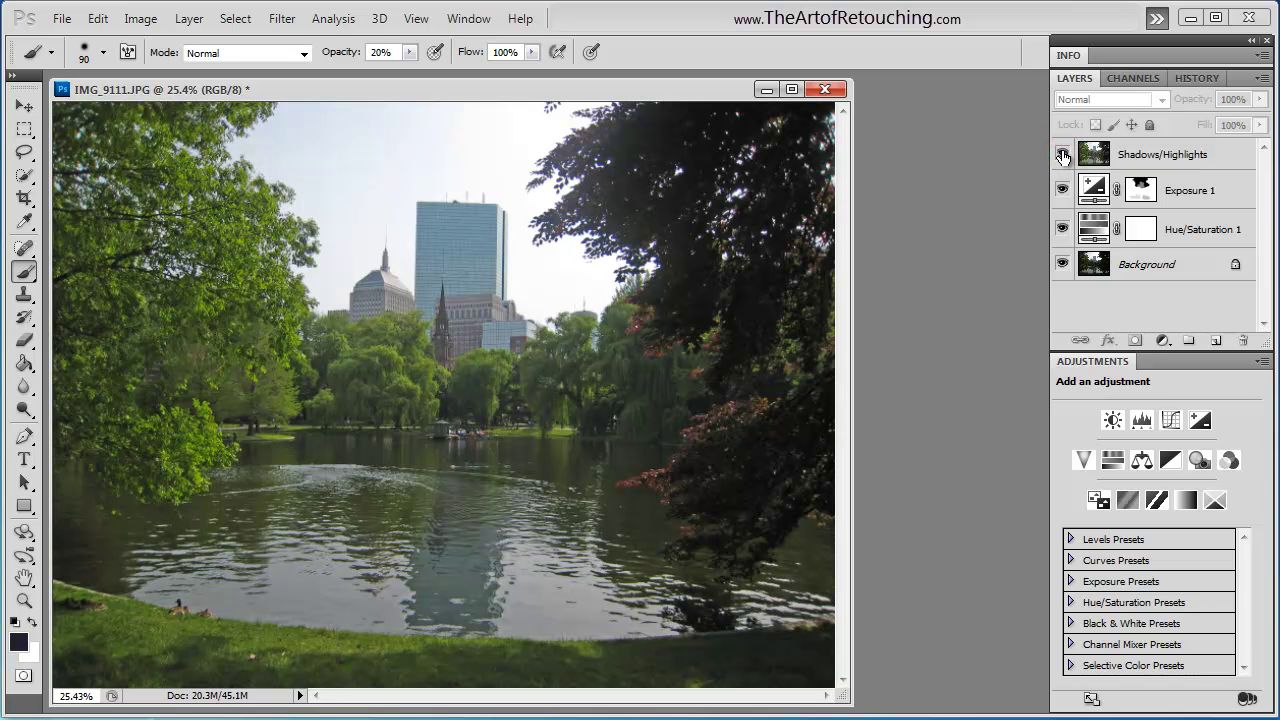
{"action": "left_click", "coordinate": [1062, 155]}
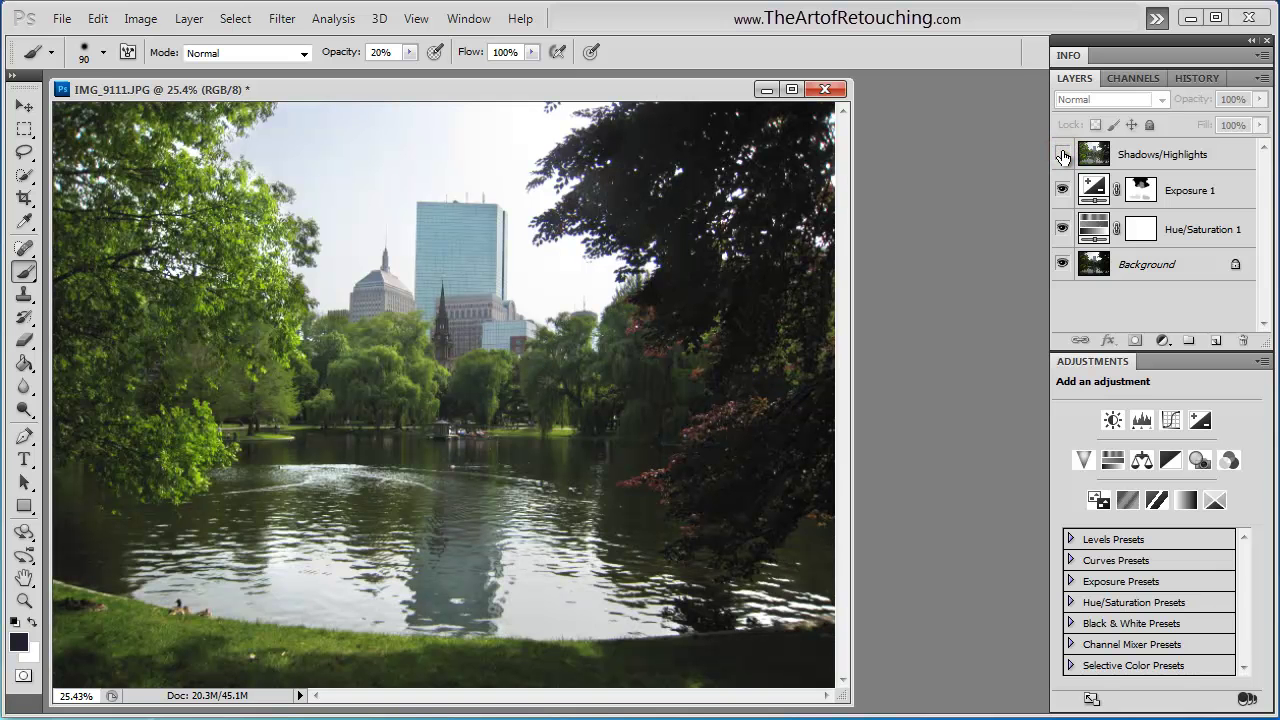
{"action": "left_click", "coordinate": [1062, 155]}
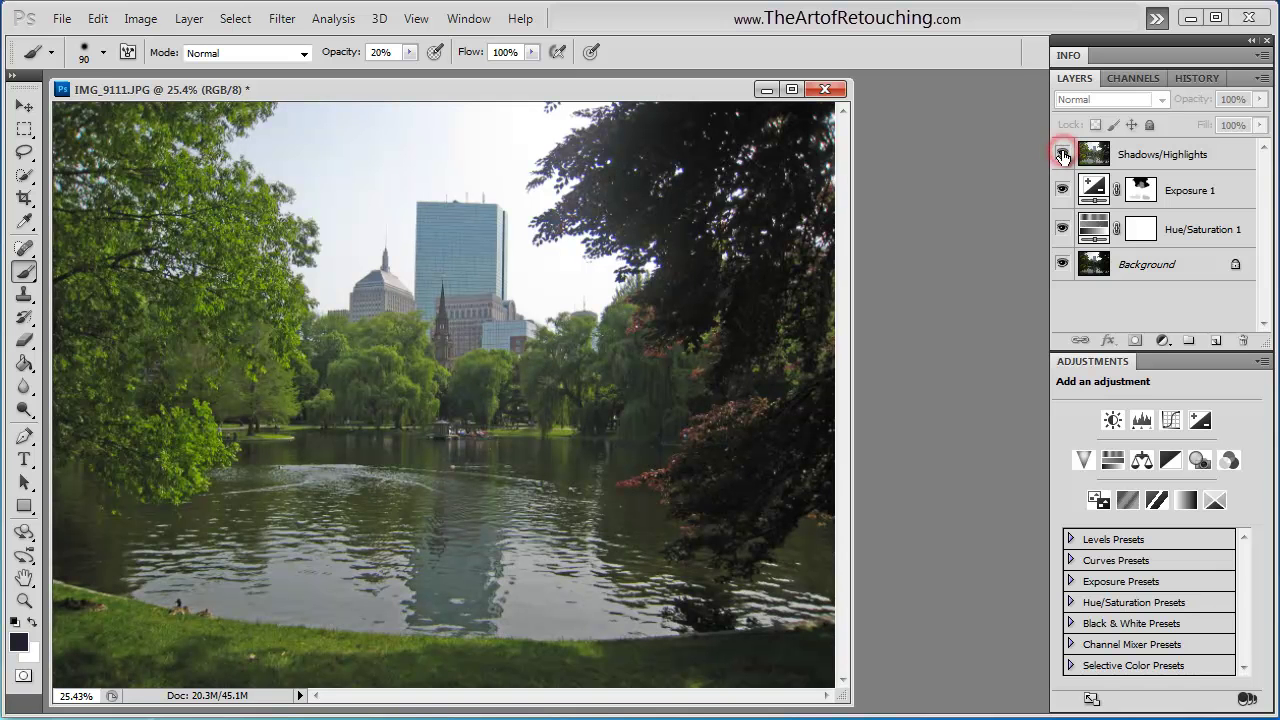
{"action": "left_click", "coordinate": [1062, 155]}
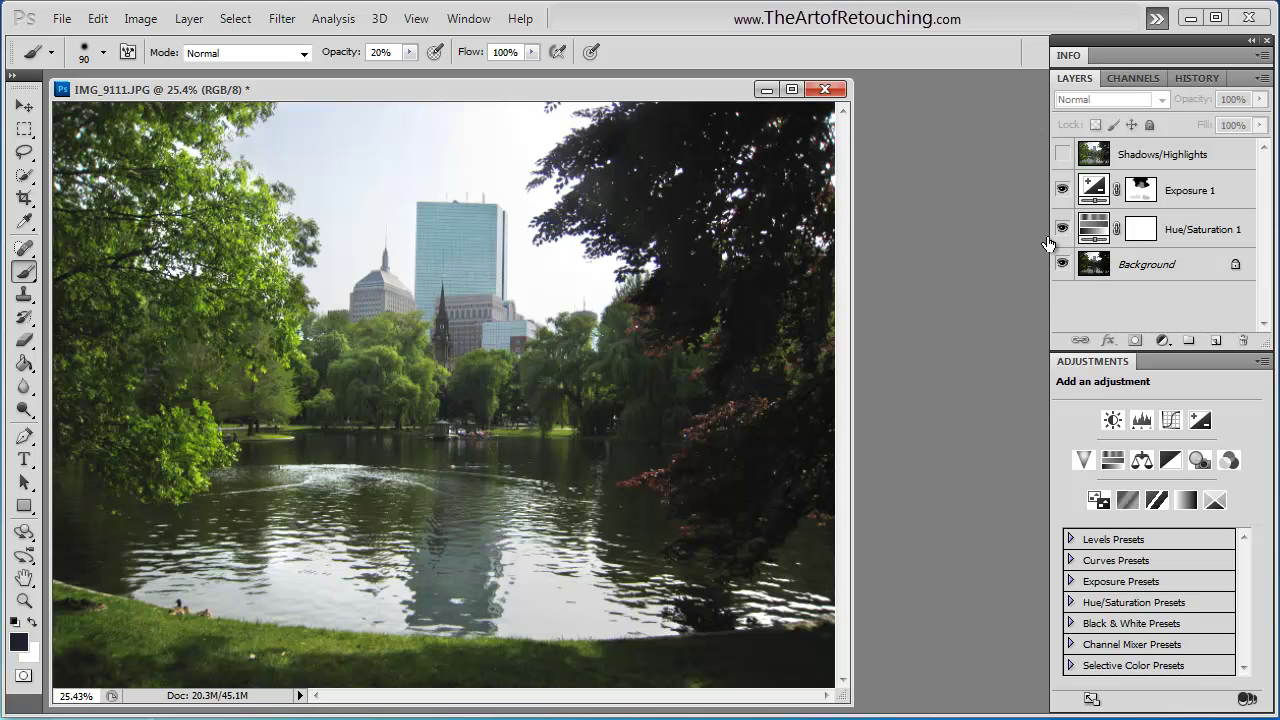
Step: Add an Exposure 2 adjustment above Background and raise exposure to +1.50
{"action": "left_click", "coordinate": [1143, 189]}
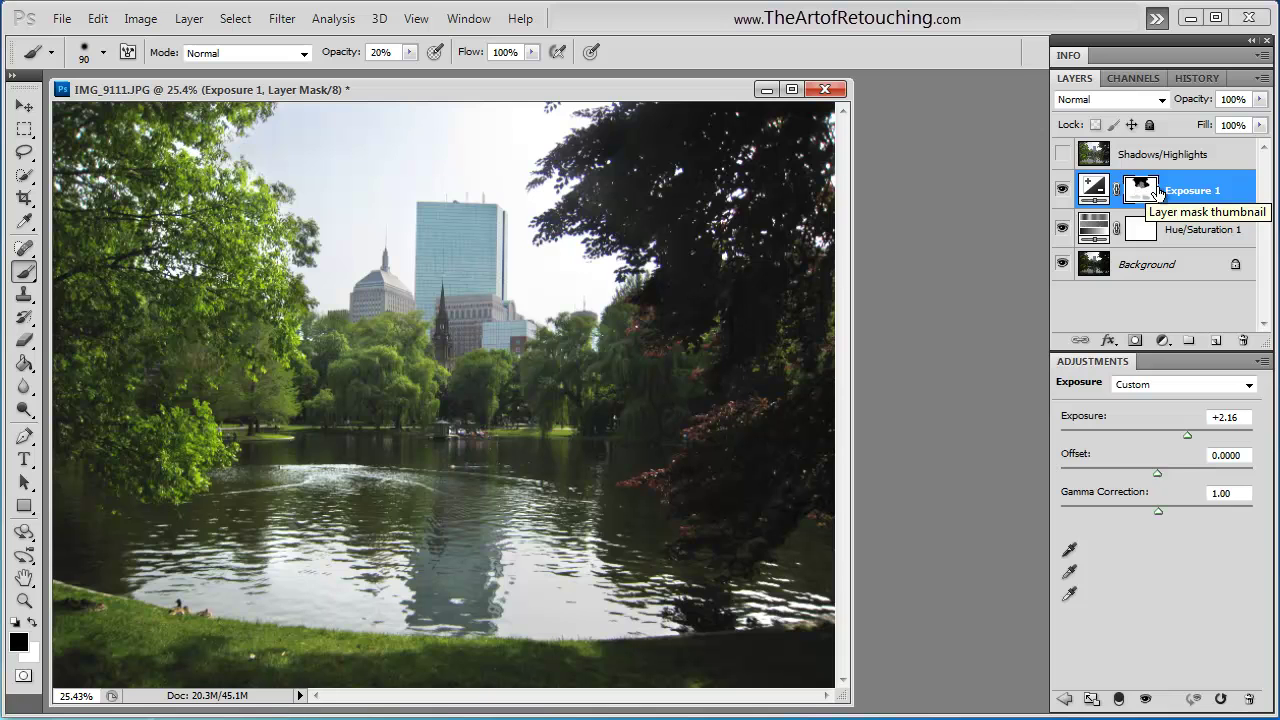
{"action": "left_click", "coordinate": [1174, 262]}
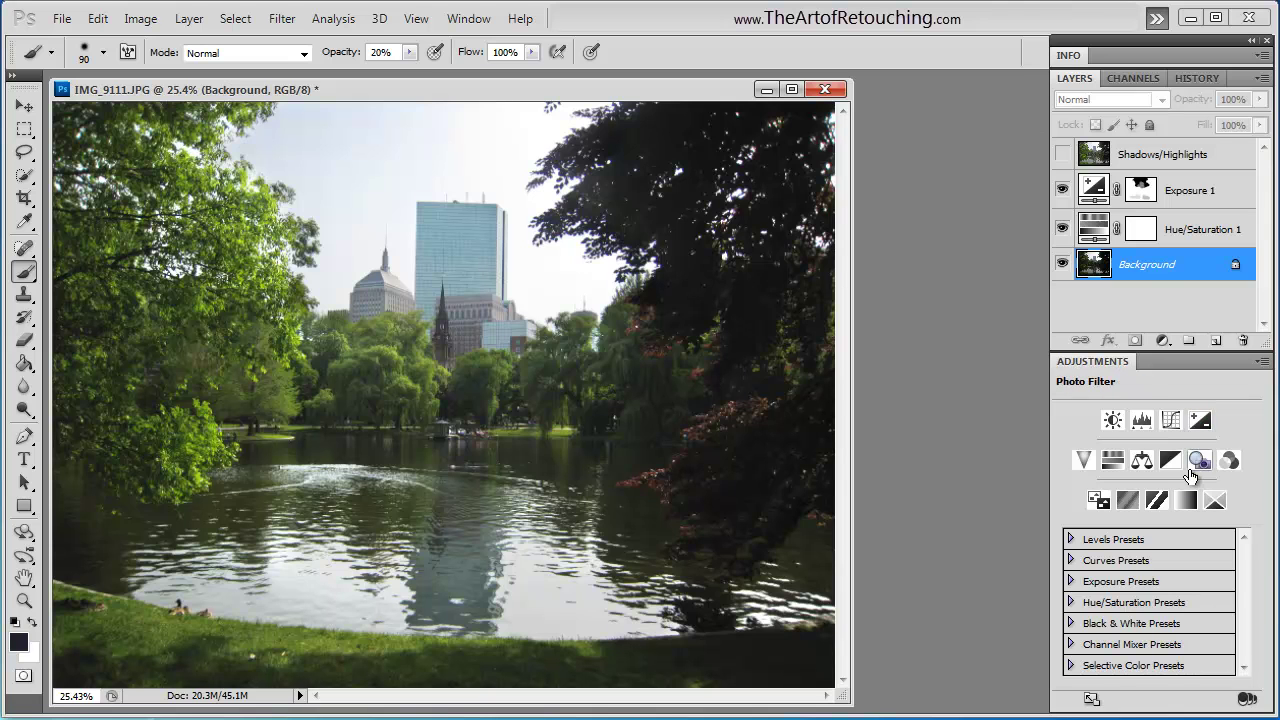
{"action": "left_click", "coordinate": [1199, 421]}
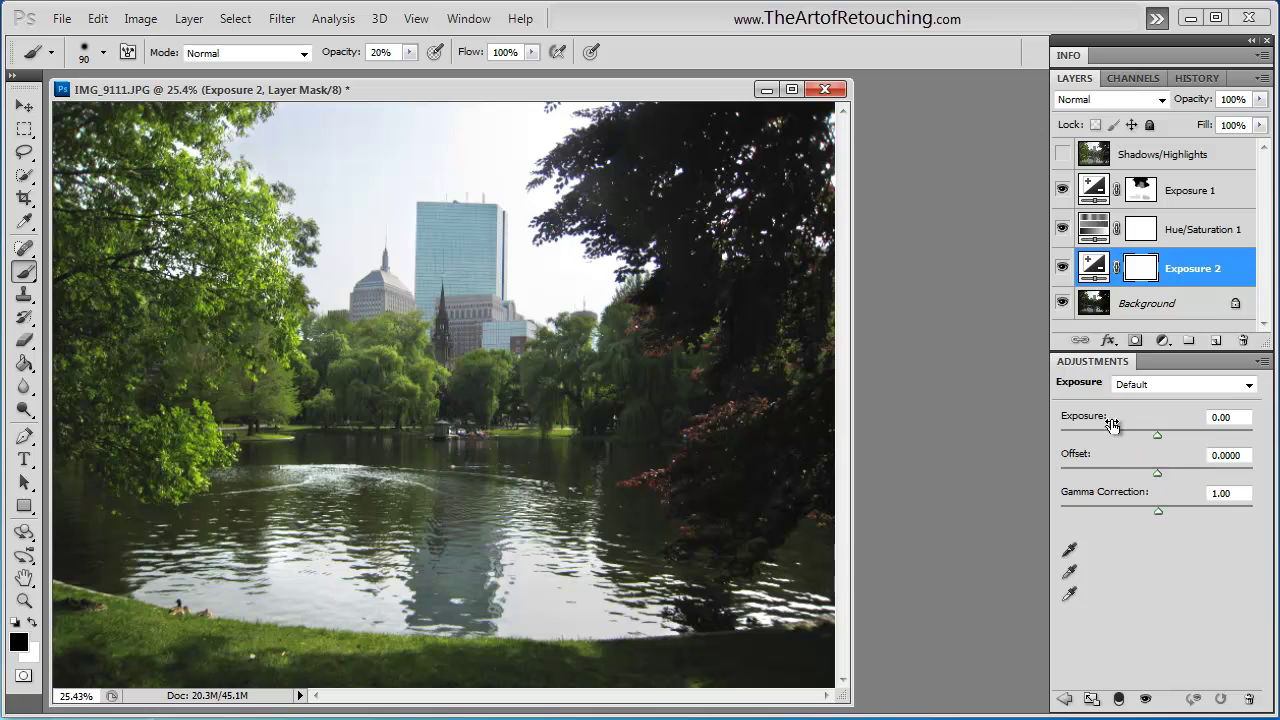
{"action": "mouse_move", "coordinate": [1157, 438]}
{"action": "left_mouse_down"}
{"action": "mouse_move", "coordinate": [1208, 436]}
{"action": "mouse_move", "coordinate": [1178, 437]}
{"action": "left_mouse_up"}
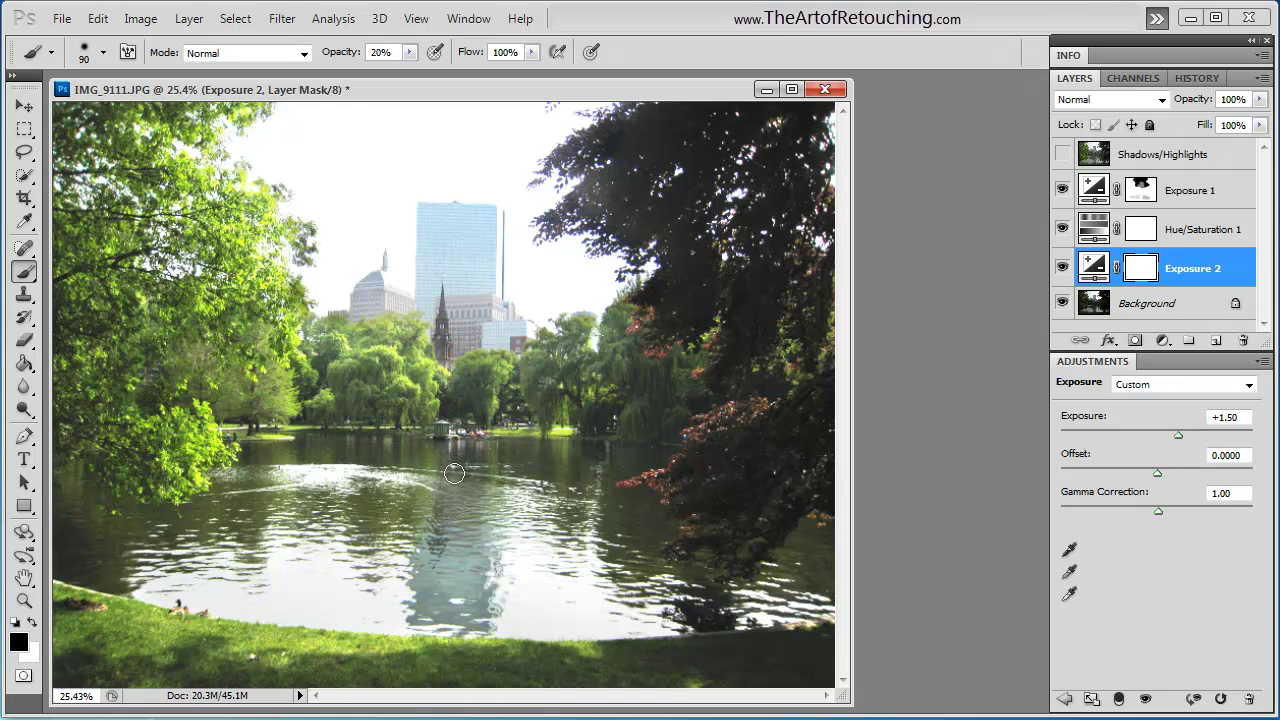
Step: Set the brush to 600 px at 100% opacity
{"action": "key", "text": "bracketright"}
{"action": "key", "text": "bracketright"}
{"action": "key", "text": "bracketright"}
{"action": "key", "text": "bracketright"}
{"action": "key", "text": "bracketright"}
{"action": "key", "text": "bracketright"}
{"action": "key", "text": "bracketright"}
{"action": "key", "text": "bracketright"}
{"action": "key", "text": "bracketright"}
{"action": "key", "text": "bracketright"}
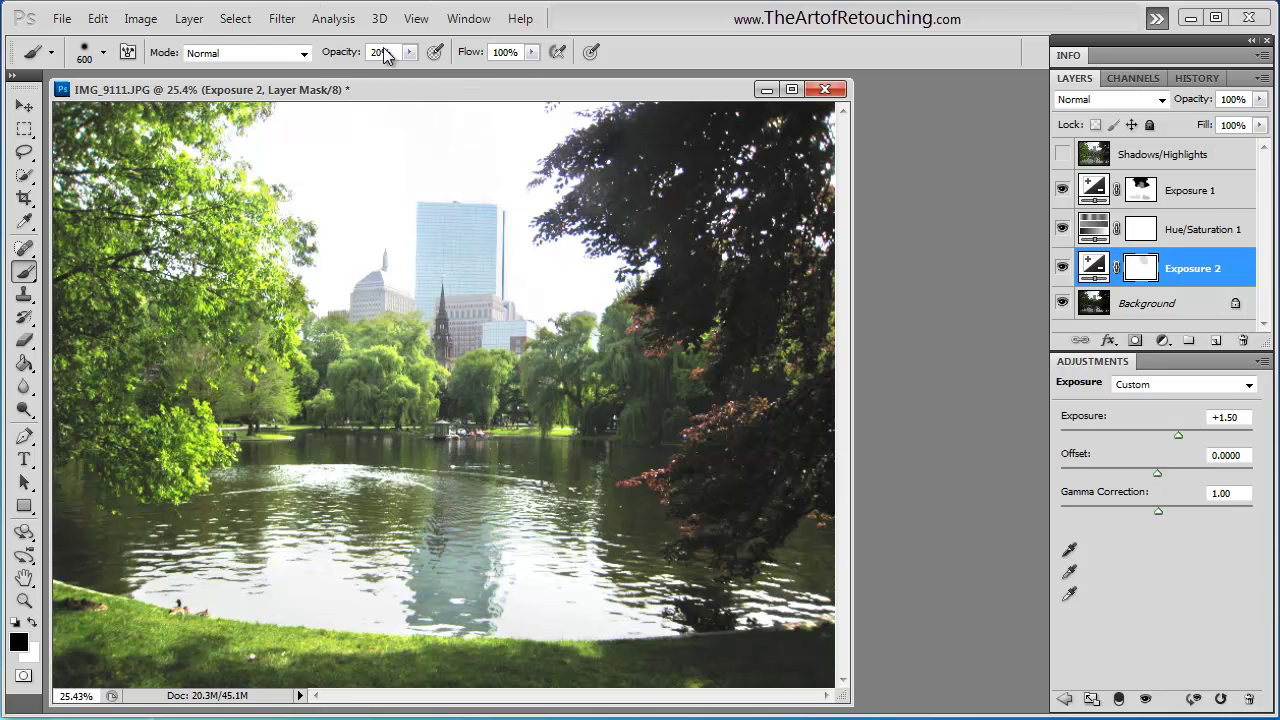
{"action": "left_click", "coordinate": [381, 51]}
{"action": "type", "text": "100"}
{"action": "key", "text": "Return"}
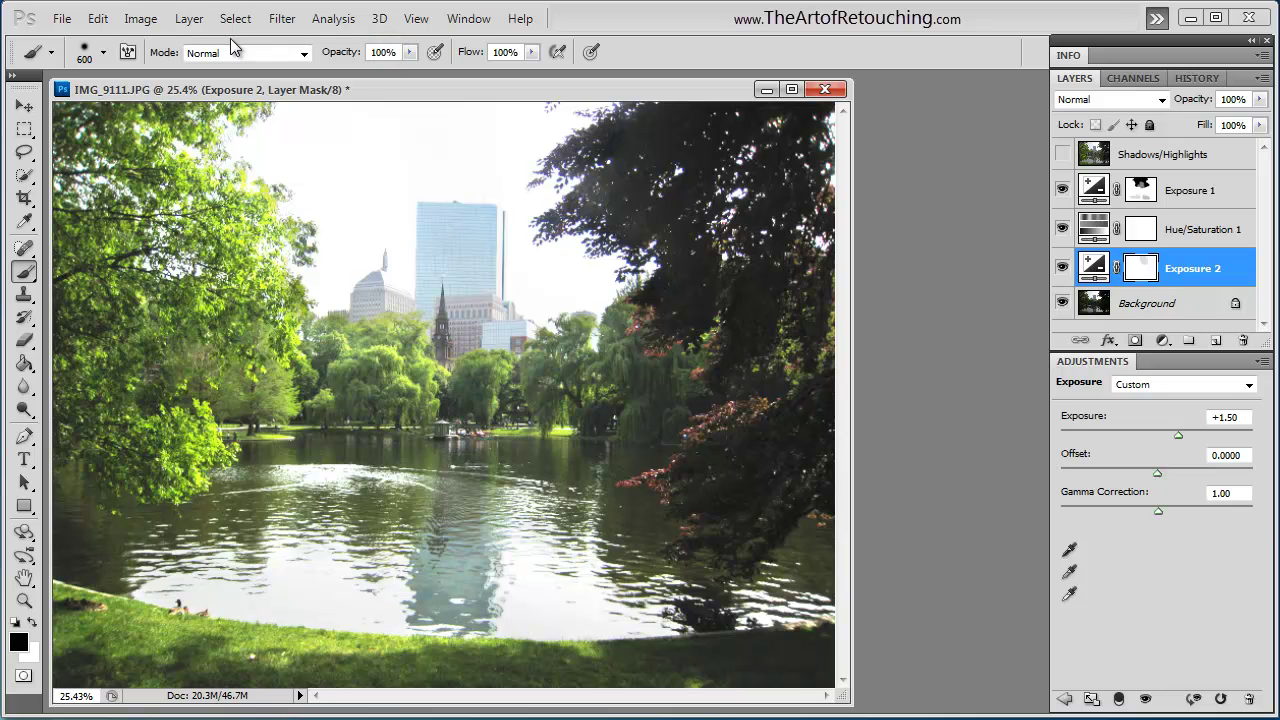
Step: Paint black on the Exposure 2 mask over the sky and left trees, toggling it to compare
{"action": "mouse_move", "coordinate": [566, 143]}
{"action": "left_mouse_down"}
{"action": "mouse_move", "coordinate": [537, 190]}
{"action": "mouse_move", "coordinate": [543, 282]}
{"action": "mouse_move", "coordinate": [585, 386]}
{"action": "mouse_move", "coordinate": [643, 444]}
{"action": "mouse_move", "coordinate": [582, 516]}
{"action": "mouse_move", "coordinate": [717, 622]}
{"action": "mouse_move", "coordinate": [832, 562]}
{"action": "mouse_move", "coordinate": [623, 622]}
{"action": "mouse_move", "coordinate": [340, 645]}
{"action": "mouse_move", "coordinate": [368, 594]}
{"action": "mouse_move", "coordinate": [432, 580]}
{"action": "mouse_move", "coordinate": [418, 405]}
{"action": "mouse_move", "coordinate": [509, 388]}
{"action": "mouse_move", "coordinate": [455, 285]}
{"action": "mouse_move", "coordinate": [249, 249]}
{"action": "mouse_move", "coordinate": [217, 199]}
{"action": "mouse_move", "coordinate": [102, 219]}
{"action": "mouse_move", "coordinate": [203, 540]}
{"action": "mouse_move", "coordinate": [165, 596]}
{"action": "mouse_move", "coordinate": [126, 589]}
{"action": "mouse_move", "coordinate": [120, 519]}
{"action": "mouse_move", "coordinate": [326, 668]}
{"action": "mouse_move", "coordinate": [247, 543]}
{"action": "mouse_move", "coordinate": [556, 321]}
{"action": "mouse_move", "coordinate": [540, 434]}
{"action": "mouse_move", "coordinate": [467, 571]}
{"action": "mouse_move", "coordinate": [680, 675]}
{"action": "mouse_move", "coordinate": [730, 658]}
{"action": "mouse_move", "coordinate": [760, 690]}
{"action": "left_mouse_up"}
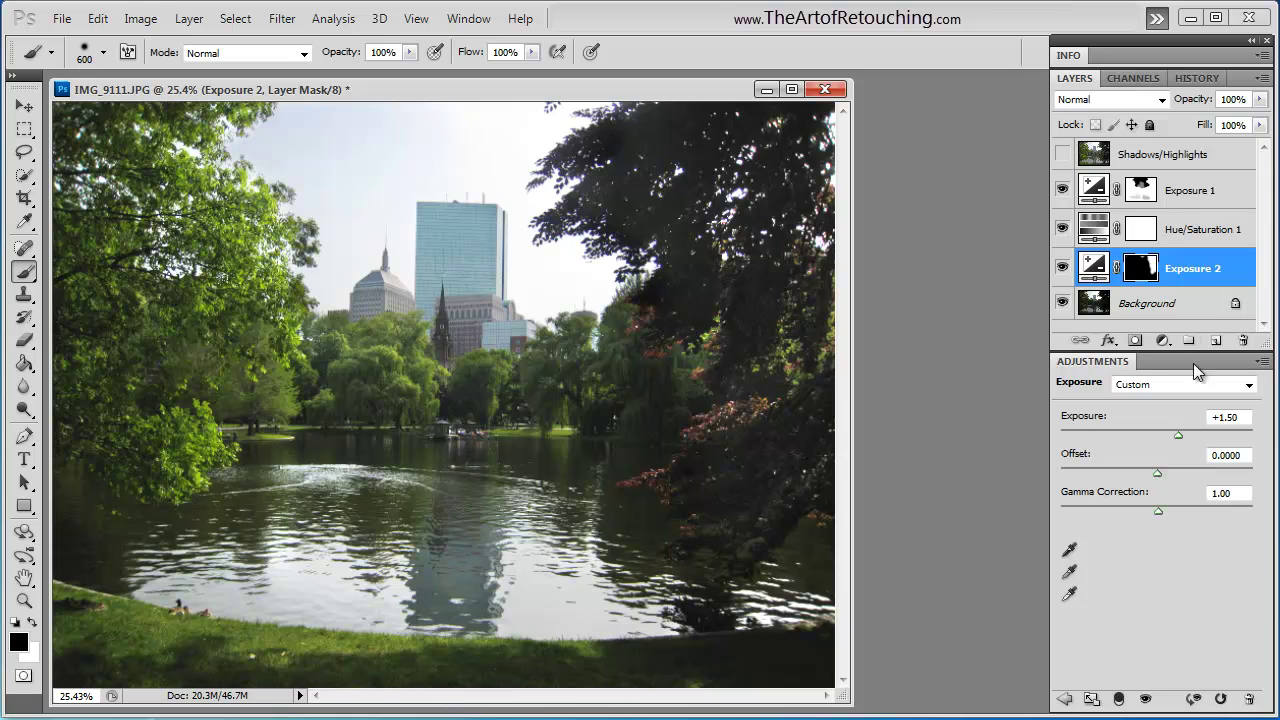
{"action": "left_click", "coordinate": [1063, 268]}
{"action": "left_click", "coordinate": [1063, 268]}
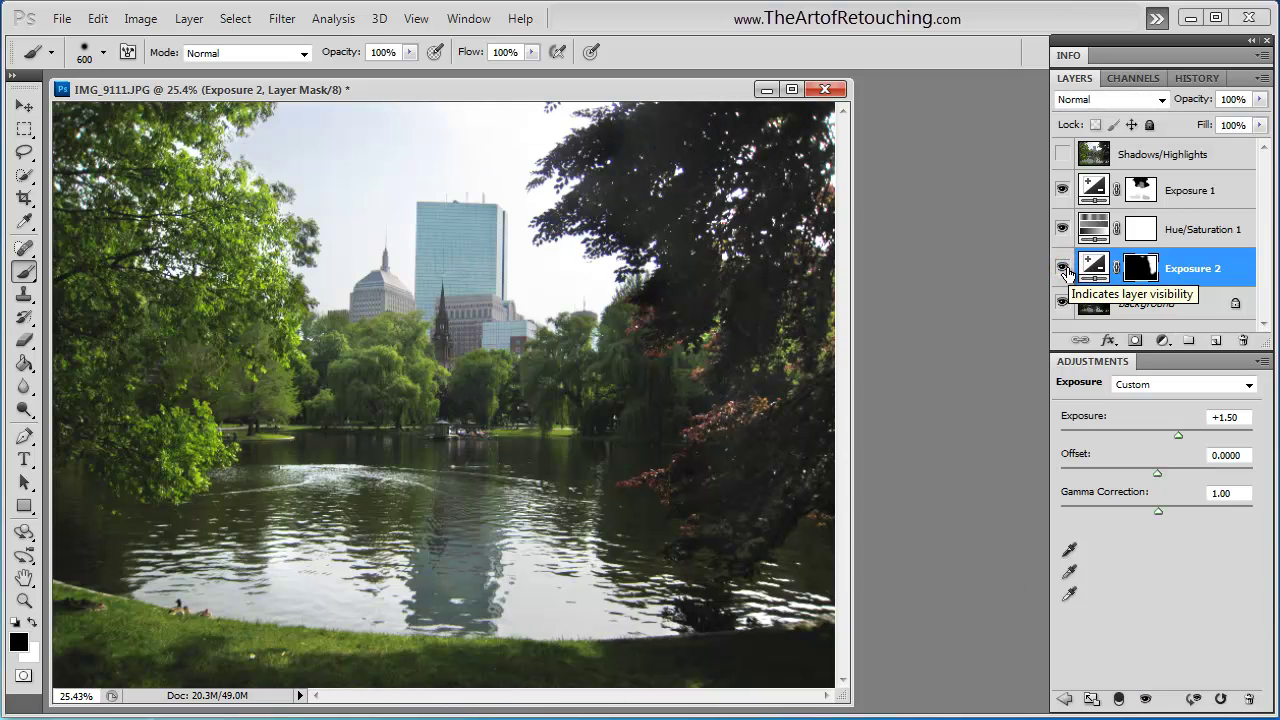
{"action": "left_click", "coordinate": [1063, 268]}
{"action": "left_click", "coordinate": [1063, 268]}
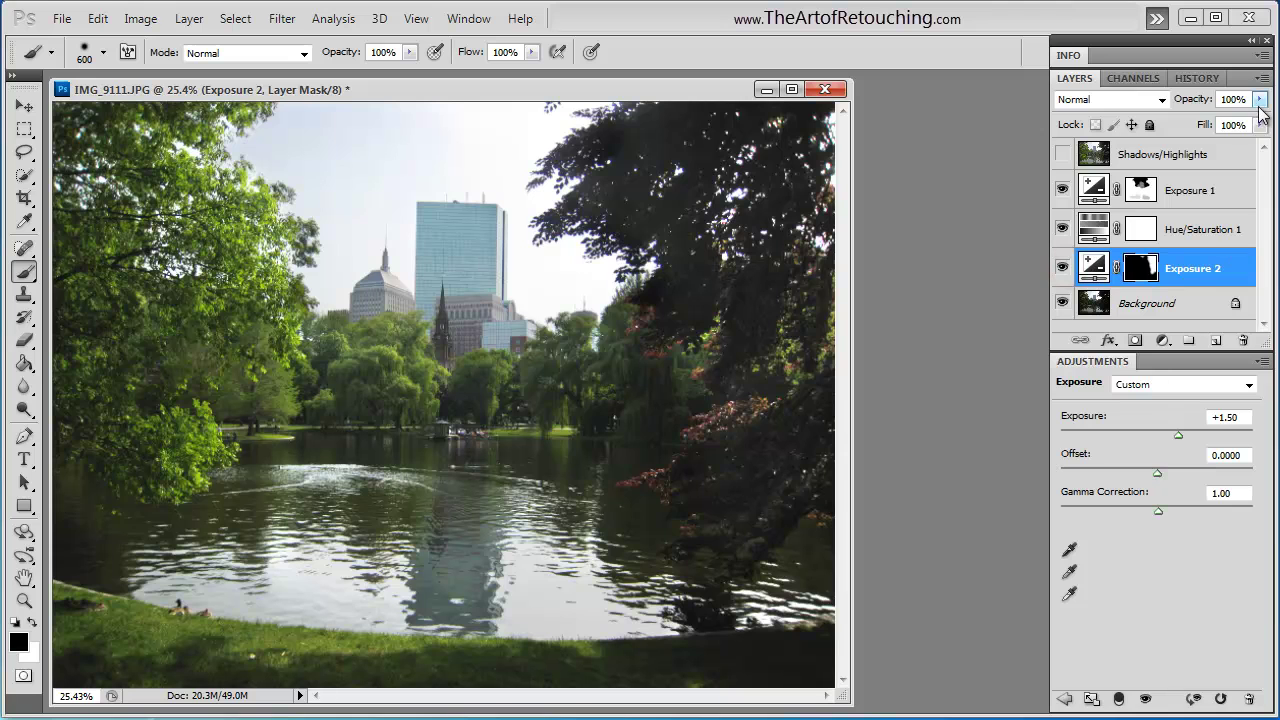
Step: Lower Exposure 2's layer opacity to 44%, then hide it to judge the effect
{"action": "left_click", "coordinate": [1260, 99]}
{"action": "left_click_drag", "start_coordinate": [1256, 118], "coordinate": [1206, 122]}
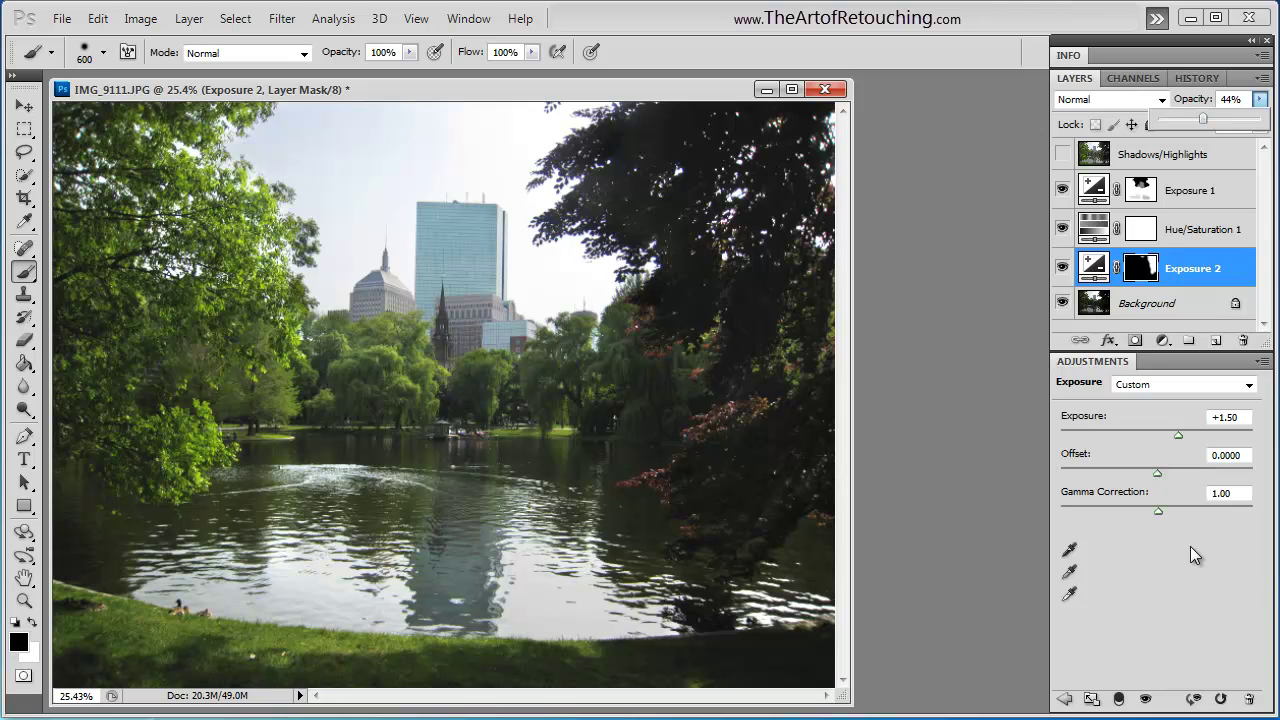
{"action": "left_click", "coordinate": [1143, 603]}
{"action": "left_click", "coordinate": [1062, 268]}
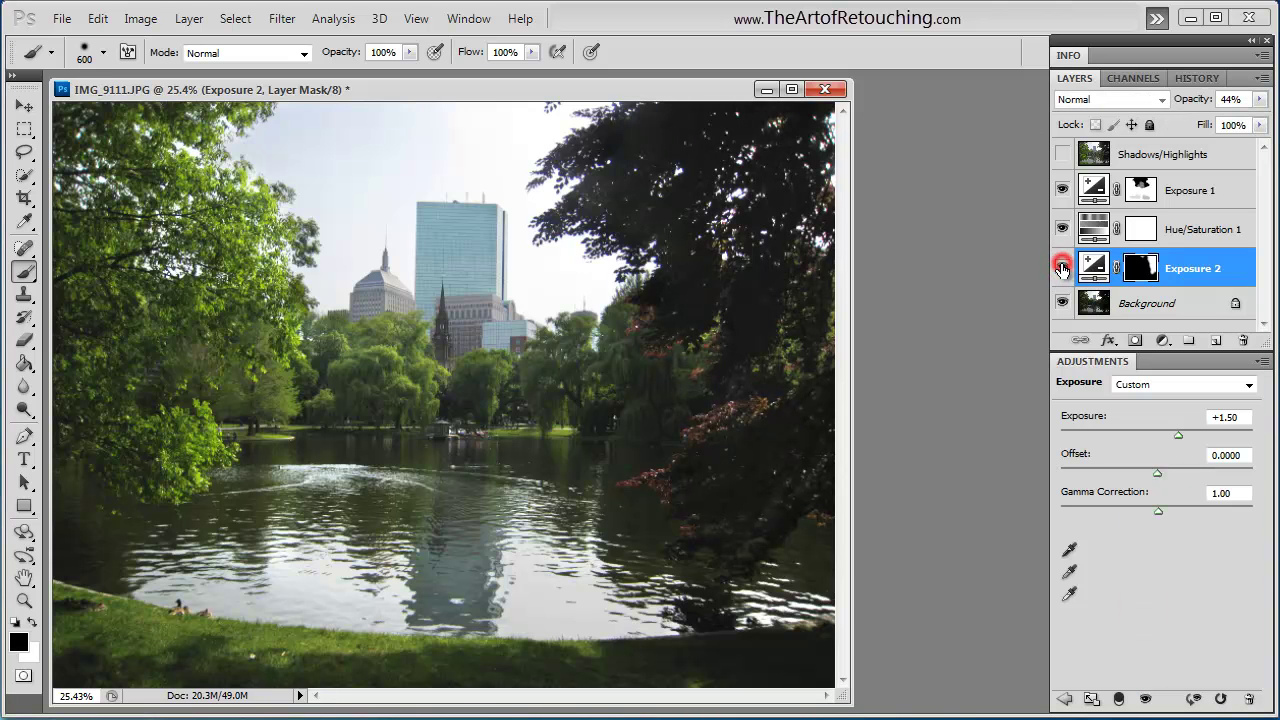
Step: Turn visibility back on for the Exposure 2 and Shadows/Highlights layers
{"action": "left_click", "coordinate": [1062, 268]}
{"action": "left_click", "coordinate": [1062, 155]}
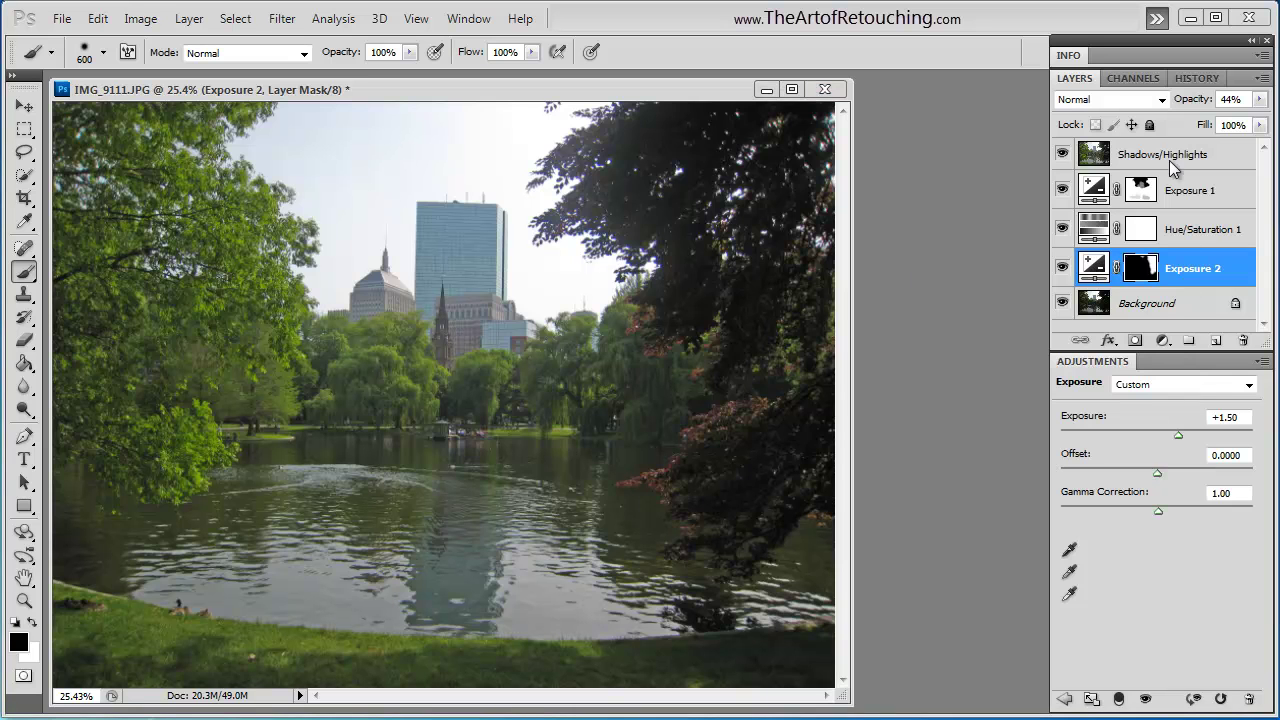
Step: Delete the Shadows/Highlights layer and move Exposure 1, Hue/Saturation 1 and Exposure 2 into a new group
{"action": "left_click_drag", "start_coordinate": [1165, 154], "coordinate": [1245, 342]}
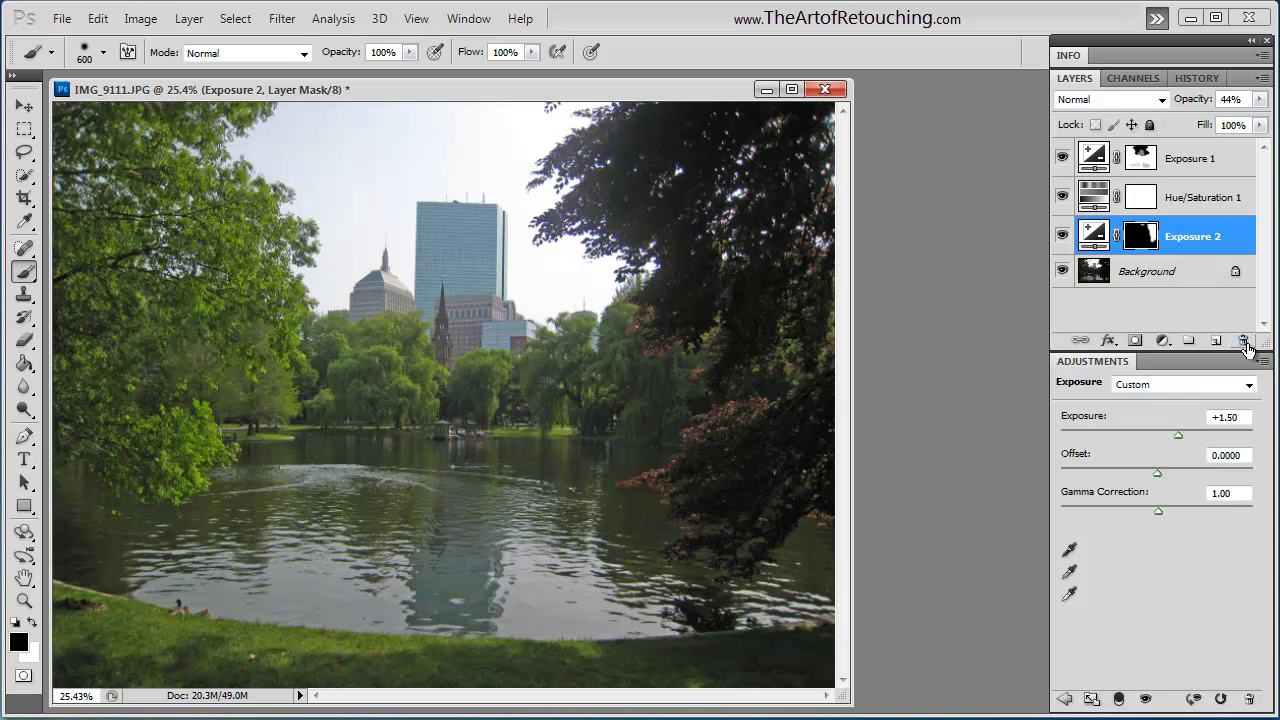
{"action": "left_click", "coordinate": [1226, 161]}
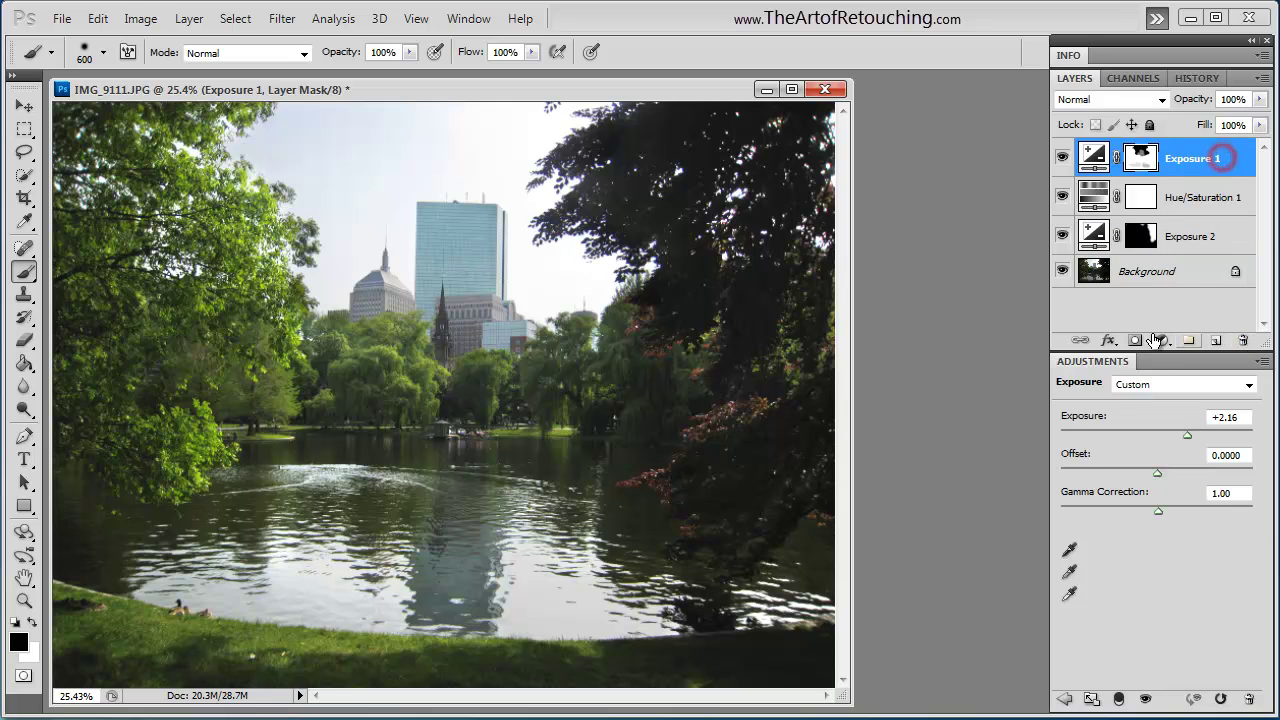
{"action": "left_click", "coordinate": [1189, 340]}
{"action": "left_click", "coordinate": [1208, 184]}
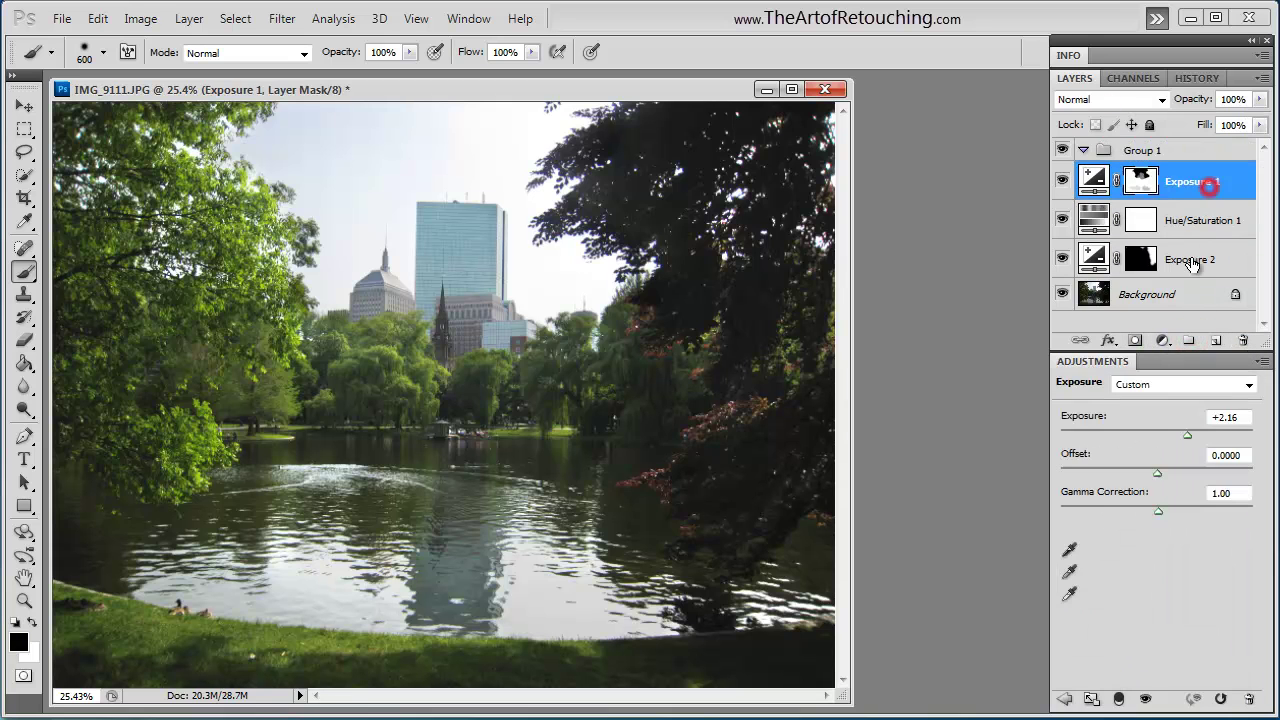
{"action": "left_click", "coordinate": [1192, 258], "text": "shift"}
{"action": "left_click_drag", "start_coordinate": [1177, 195], "coordinate": [1150, 152]}
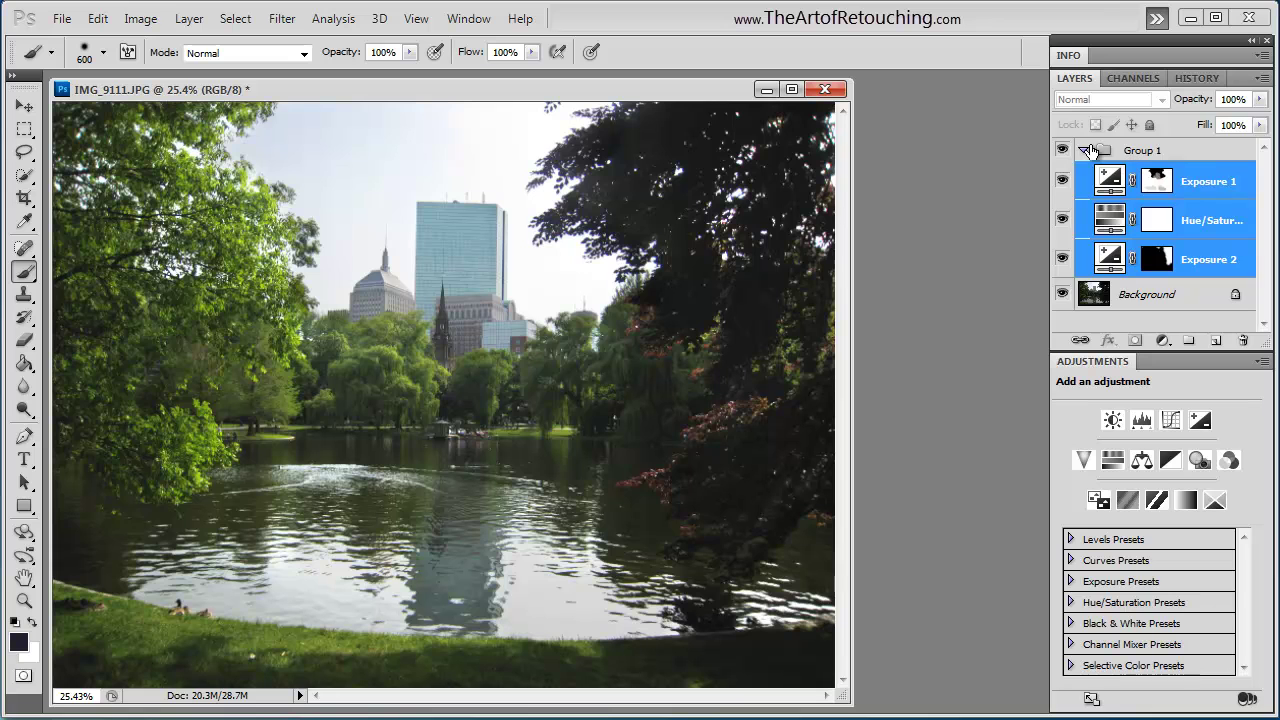
Step: Collapse the group and rename it 'Highlights'
{"action": "left_click", "coordinate": [1085, 150]}
{"action": "double_click", "coordinate": [1143, 150]}
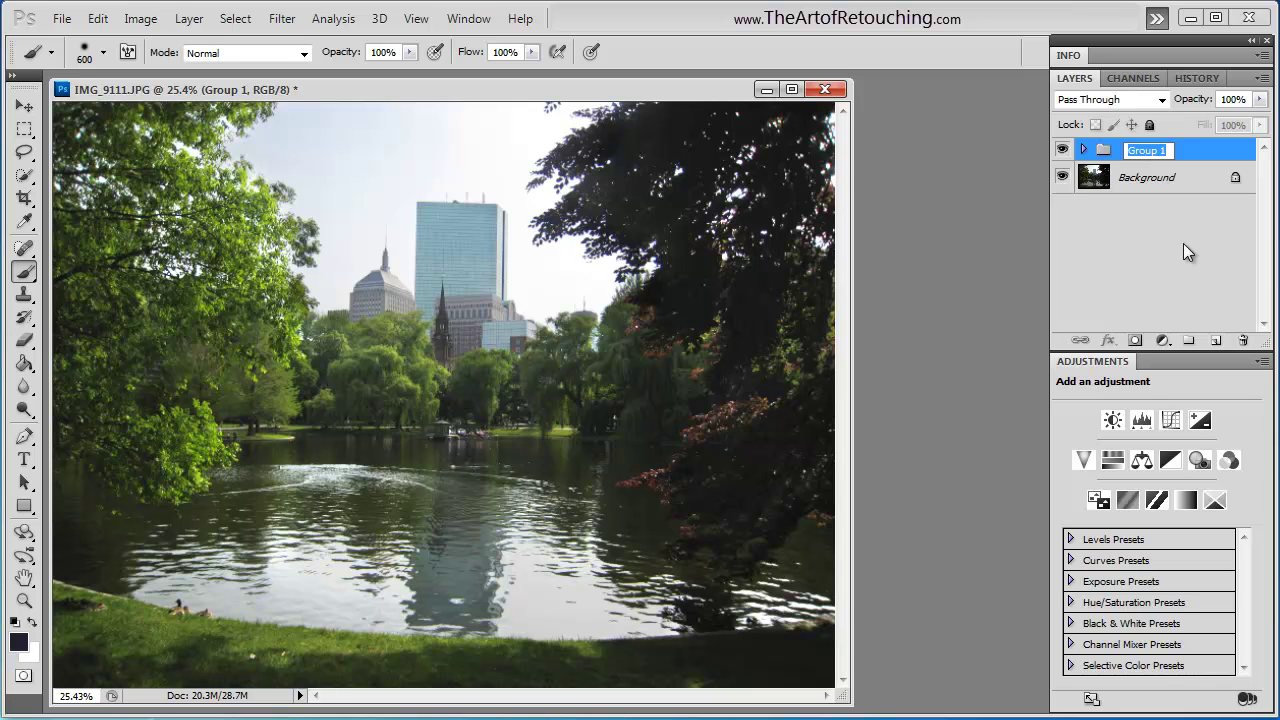
{"action": "type", "text": "Highlights"}
{"action": "key", "text": "Return"}
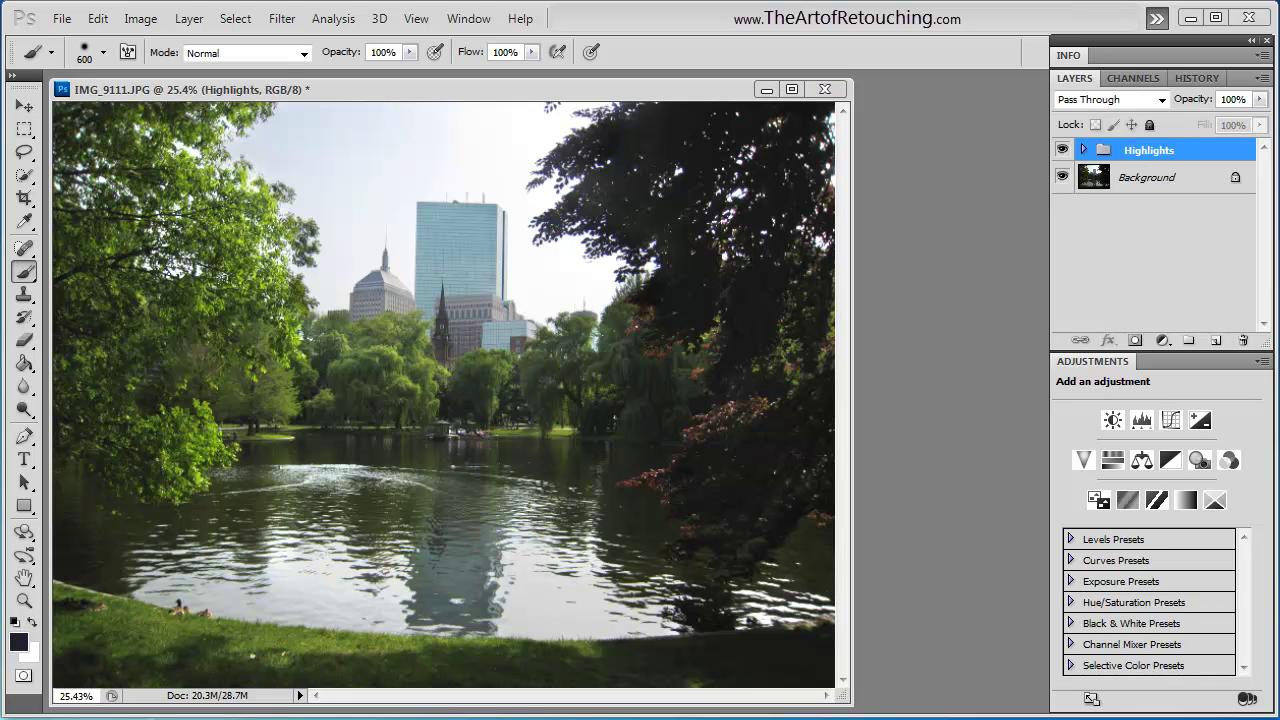